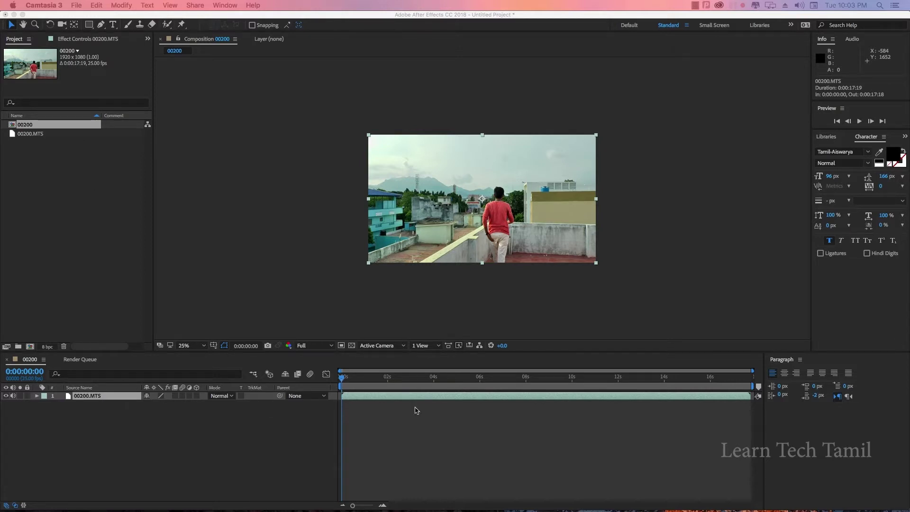
- Scrub through and play the rooftop dance clip to review it
left_click_drag(346, 382, 464, 379)
key("space")
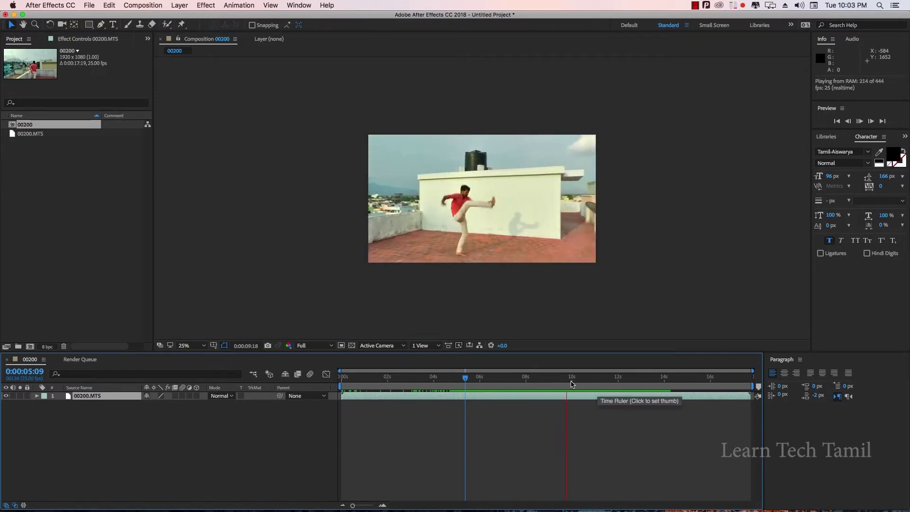
left_click_drag(572, 377, 388, 387)
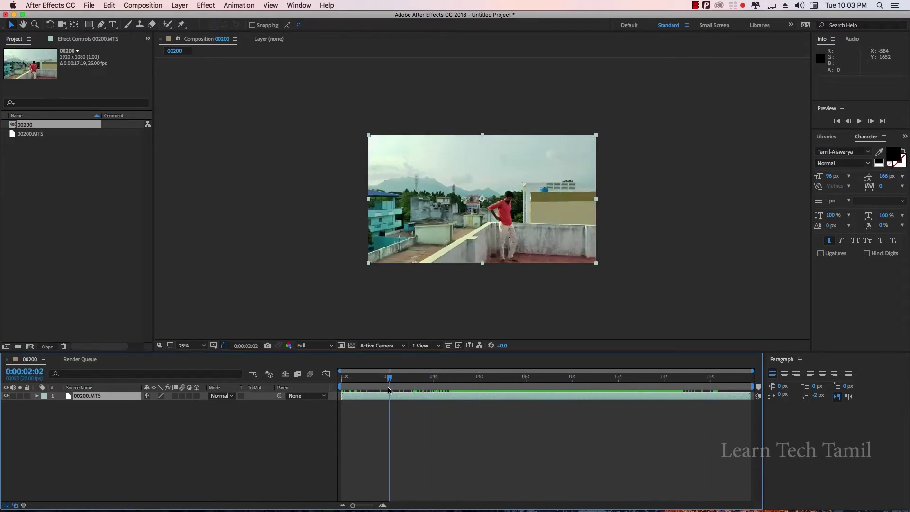
- Enable Time Remapping on the 00200.MTS layer via its Time menu
right_click(99, 398)
mouse_move(132, 203)
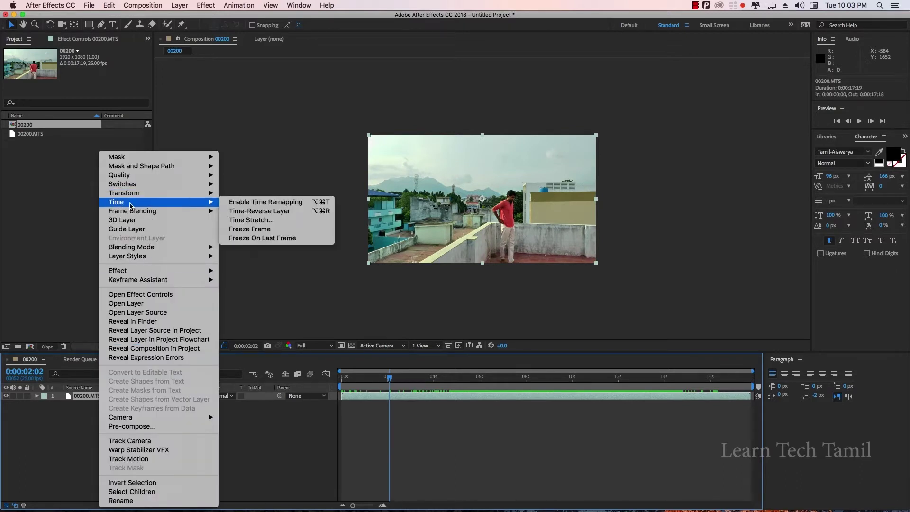
left_click(271, 205)
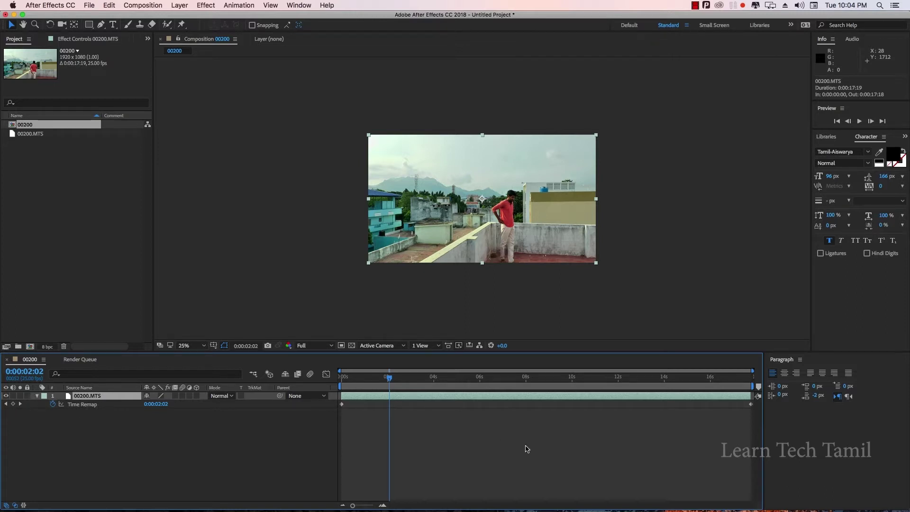
left_click_drag(348, 379, 555, 389)
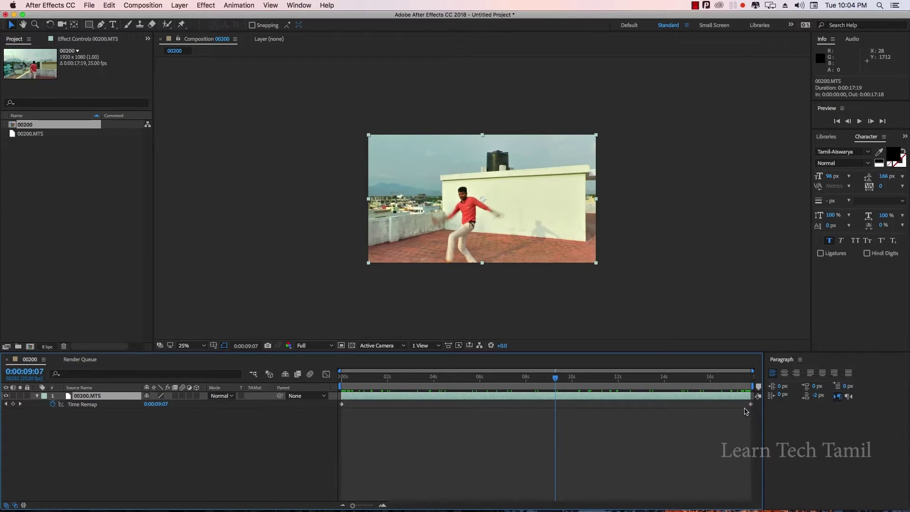
left_click(390, 376)
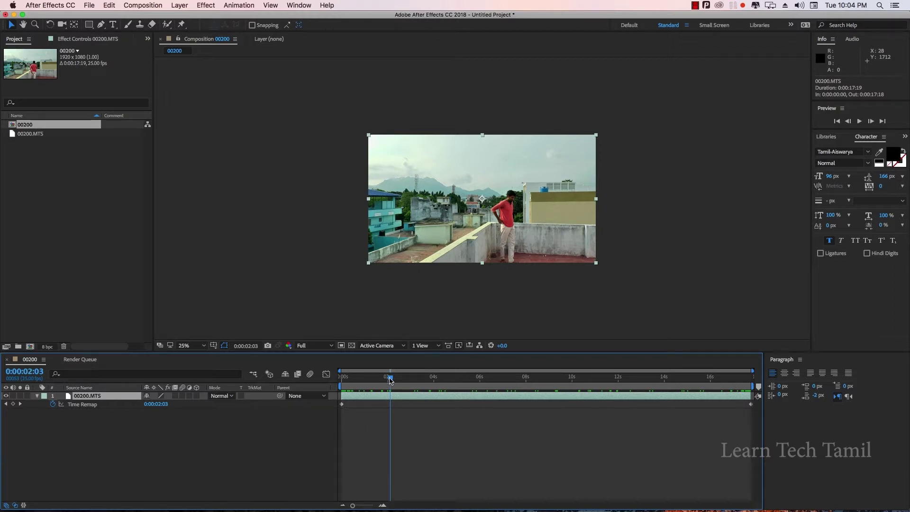
left_click_drag(391, 379, 437, 387)
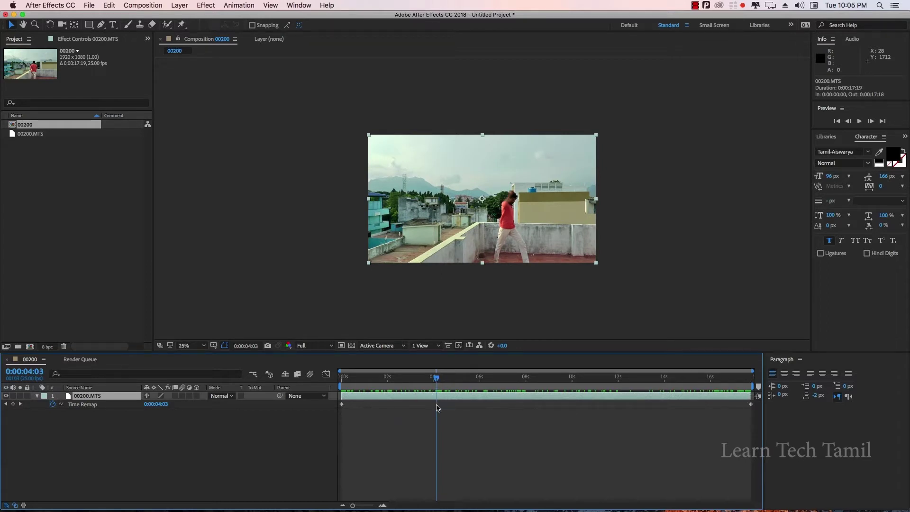
- Move the final Time Remap keyframe to about 0:00:04:03 and rewind to the start
left_click(752, 404)
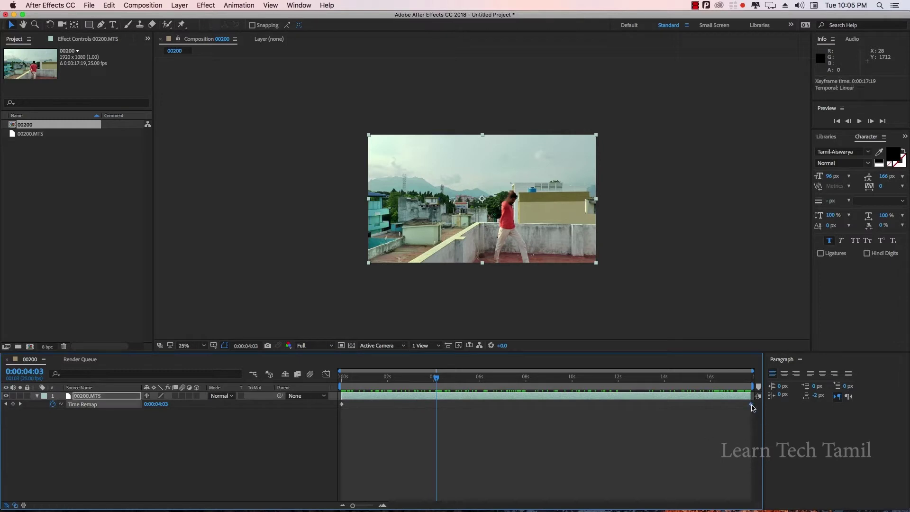
left_click_drag(752, 405, 436, 420)
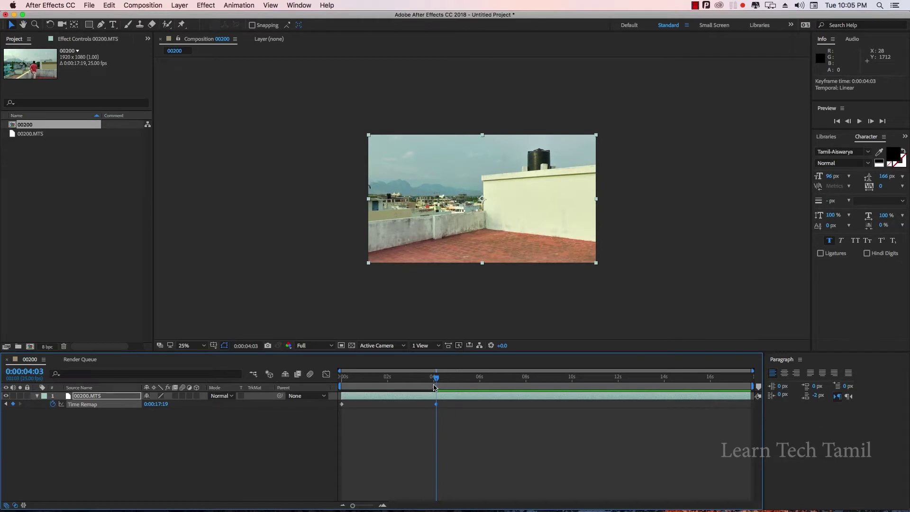
left_click_drag(436, 381, 326, 382)
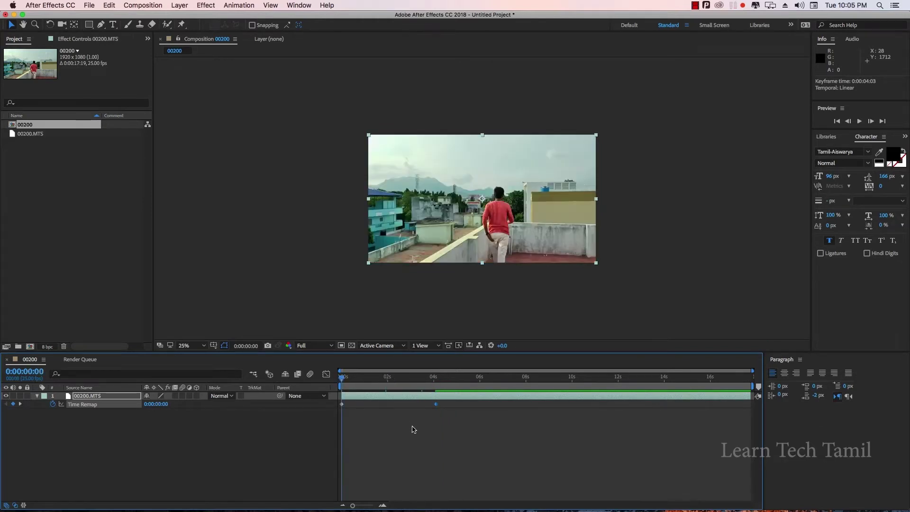
- Preview the sped-up clip, then scrub back to between two and three seconds
key("space")
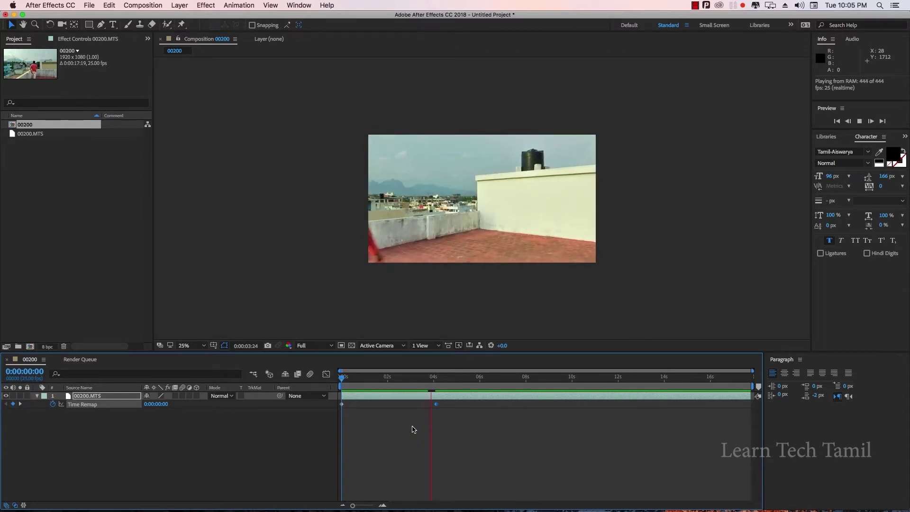
key("space")
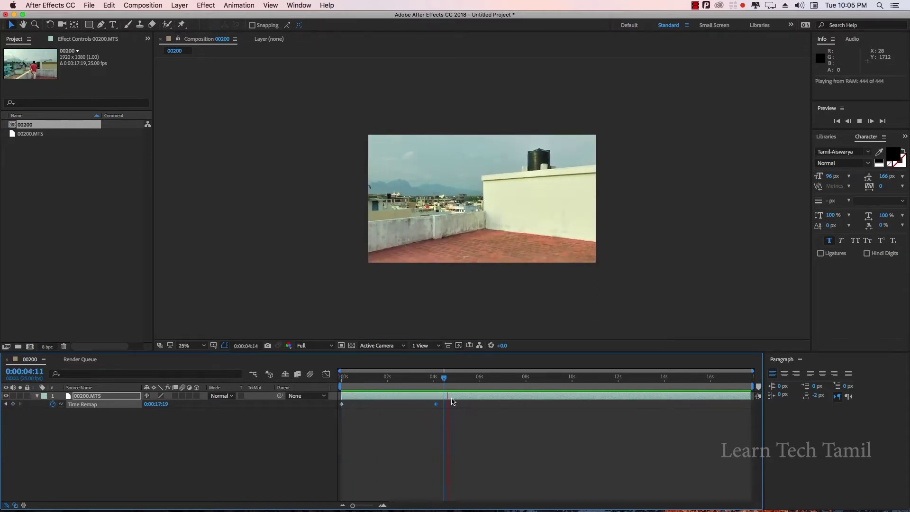
left_click(458, 400)
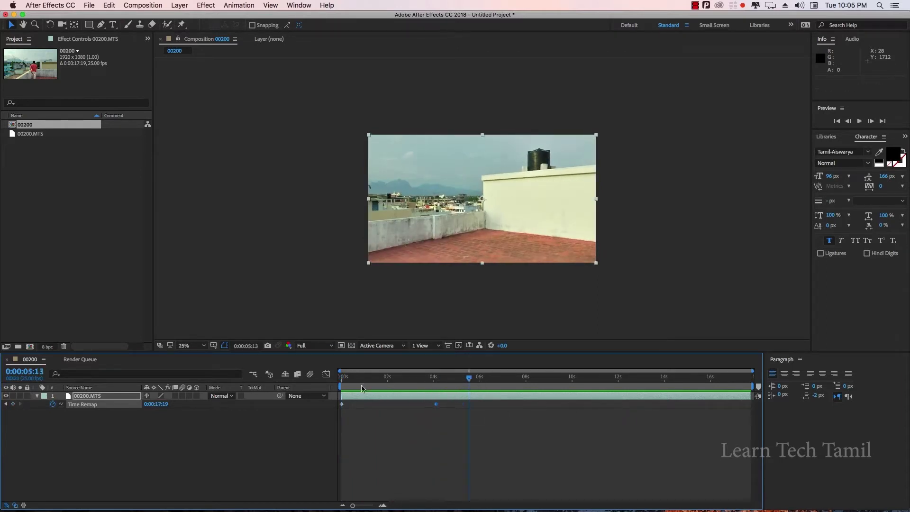
left_click(744, 377)
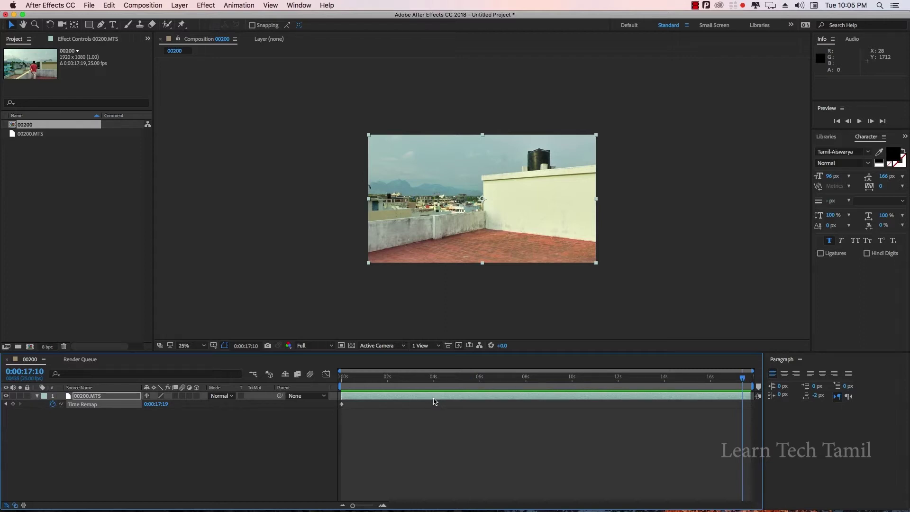
left_click_drag(436, 378, 378, 398)
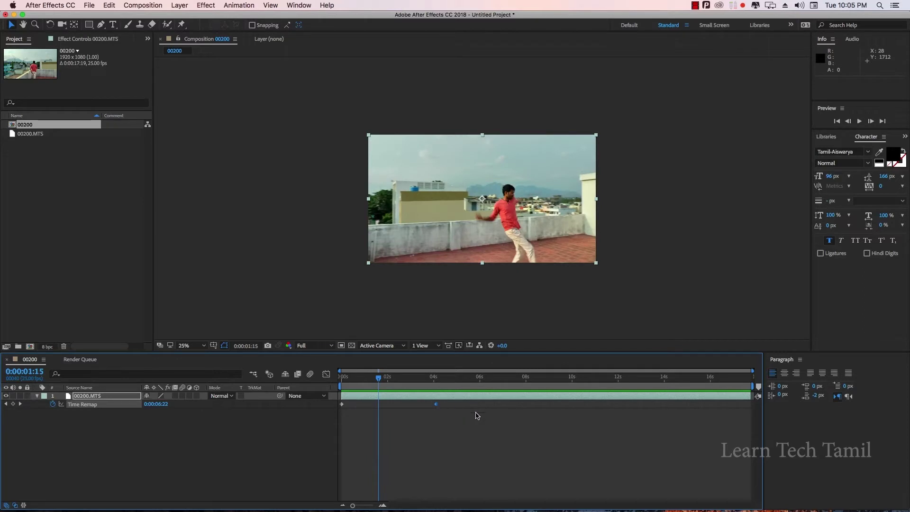
- Undo the end keyframe move and scrub to around four seconds
key("k")
key("super+z")
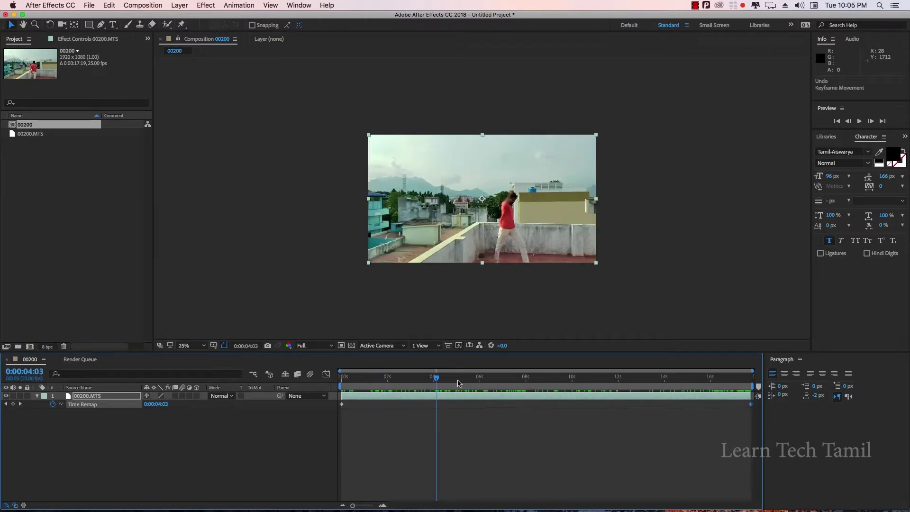
mouse_move(438, 381)
left_mouse_down()
mouse_move(351, 389)
mouse_move(448, 387)
left_mouse_up()
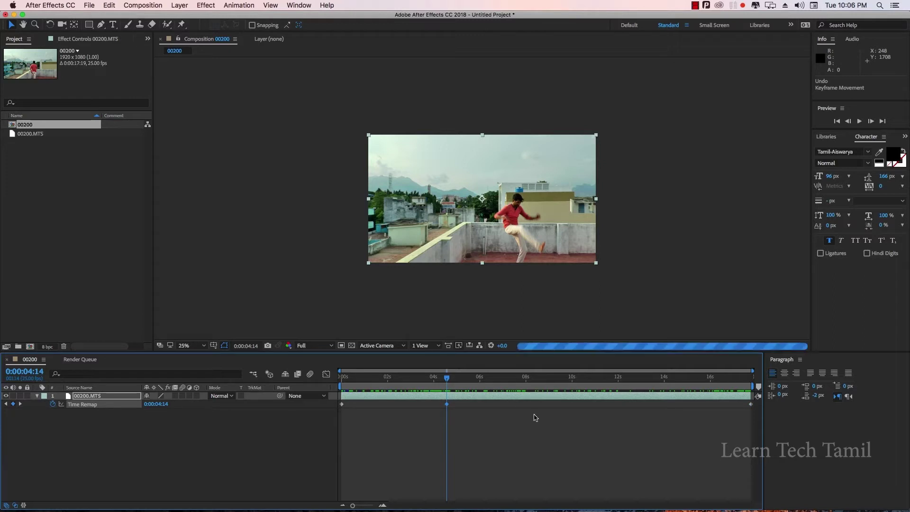
left_click_drag(448, 380, 467, 380)
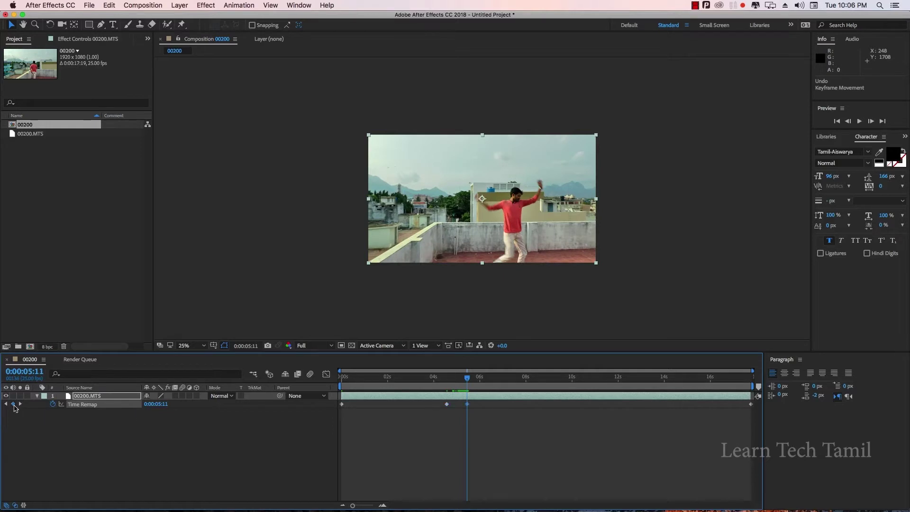
left_click_drag(476, 383, 443, 379)
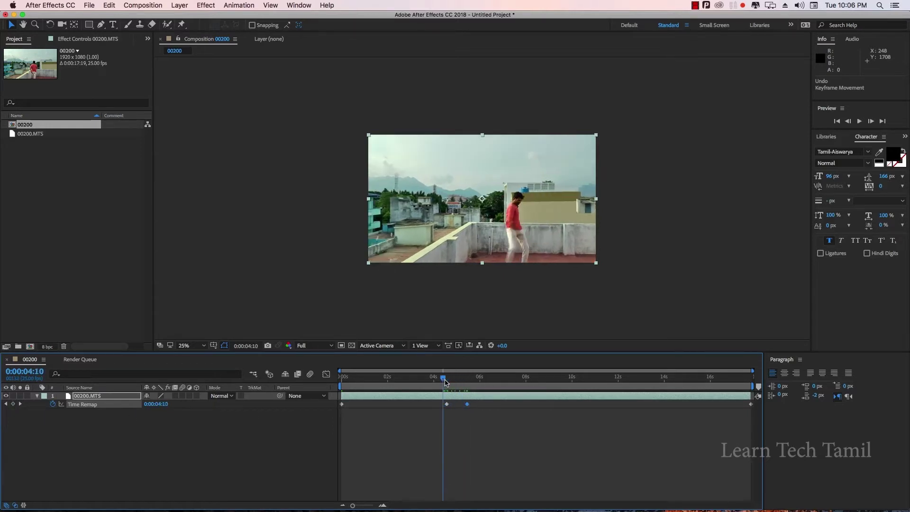
- Preview the section between about four and five seconds several times
key("space")
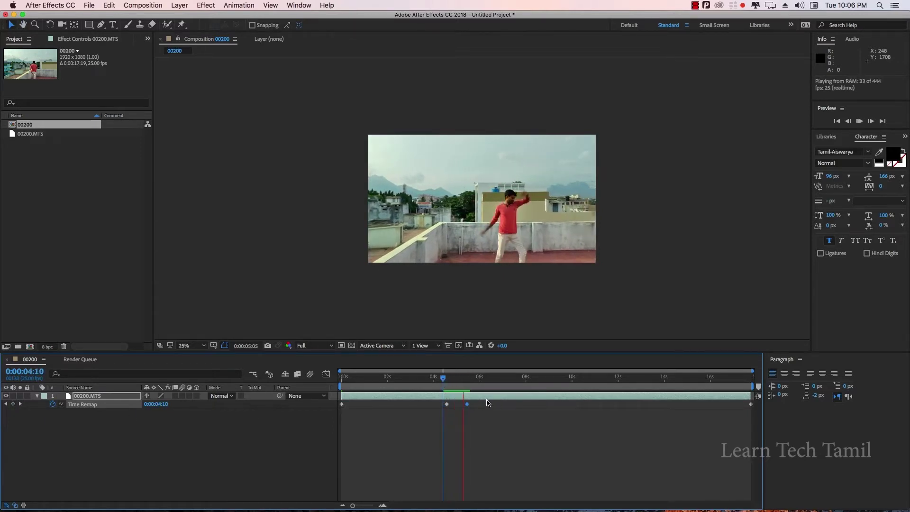
left_click(469, 396)
left_click_drag(459, 381, 441, 385)
left_click(504, 428)
key("space")
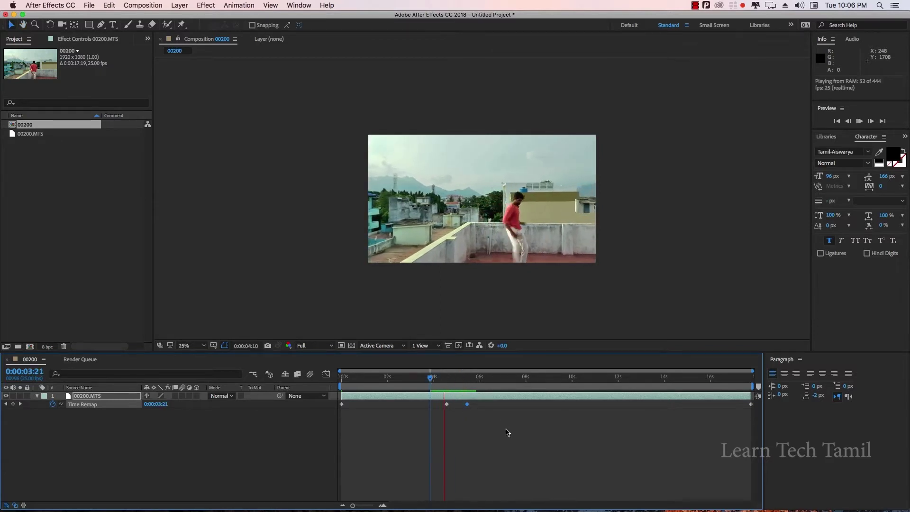
left_click(499, 397)
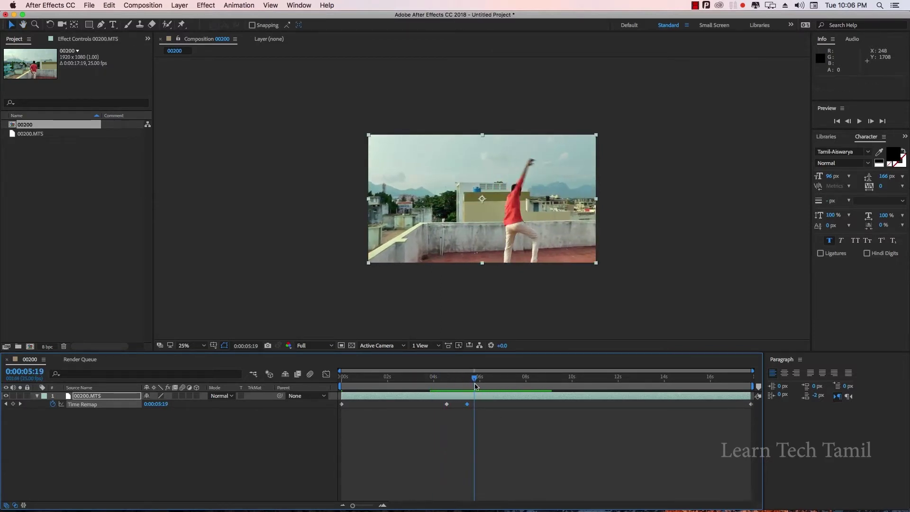
left_click_drag(475, 381, 448, 382)
key("space")
key("space")
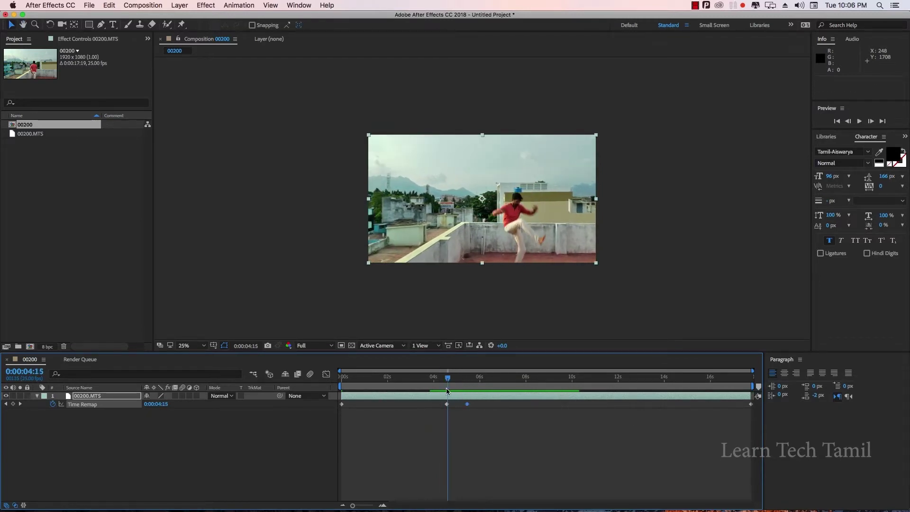
- Select the middle Time Remap keyframes at 4:14 and 5:11, then preview that section
left_click(468, 405)
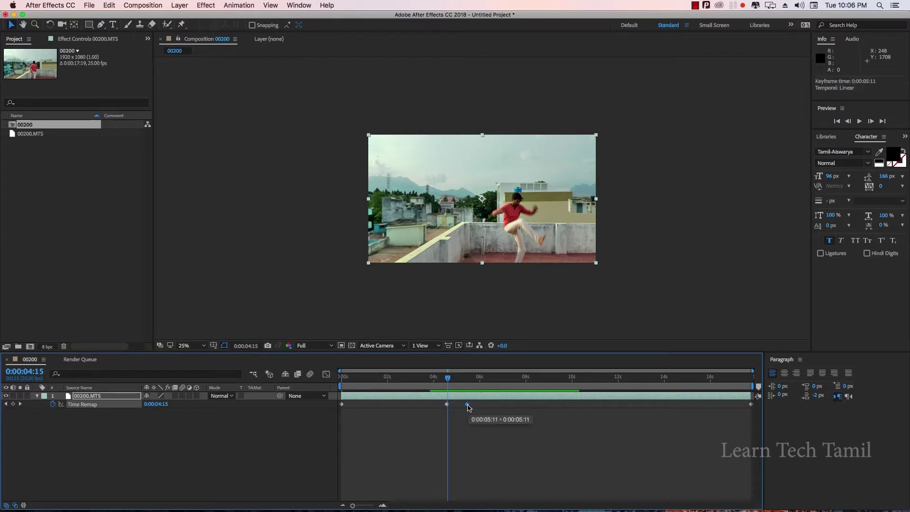
left_click_drag(437, 403, 474, 414)
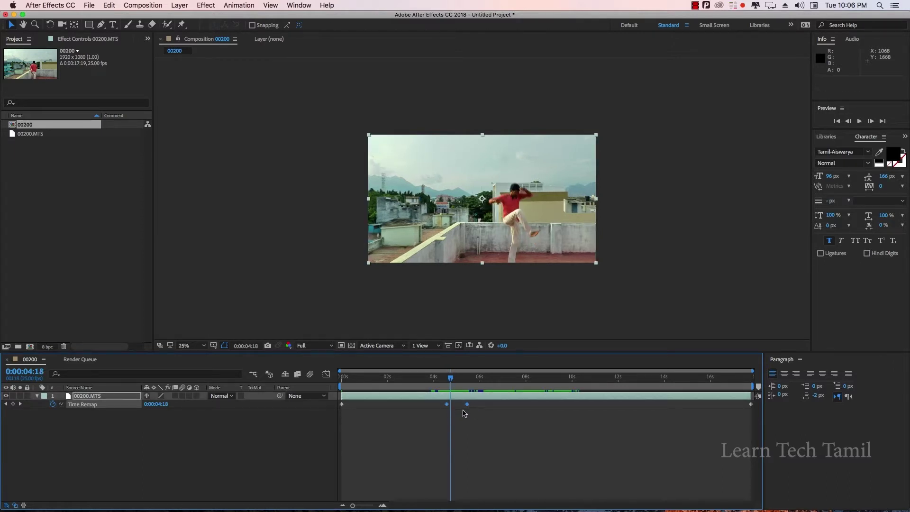
left_click(467, 417)
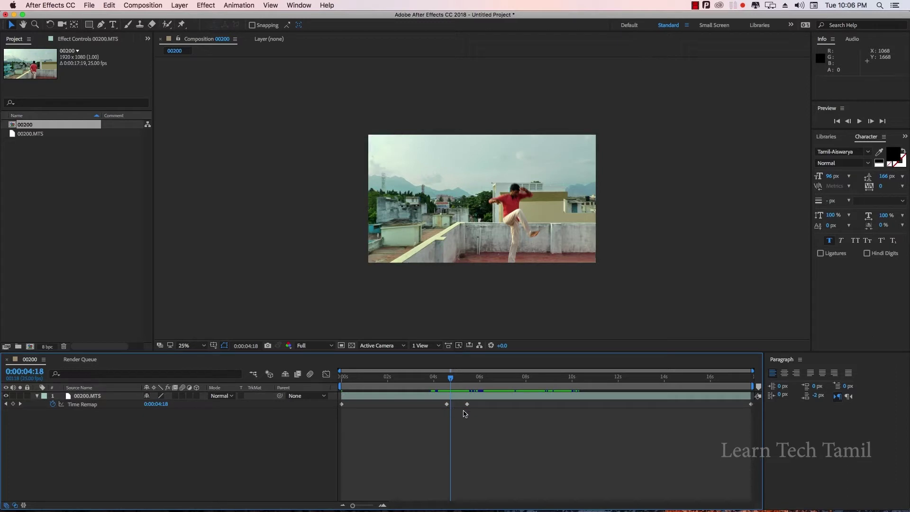
key("Page_Down")
key("Page_Down")
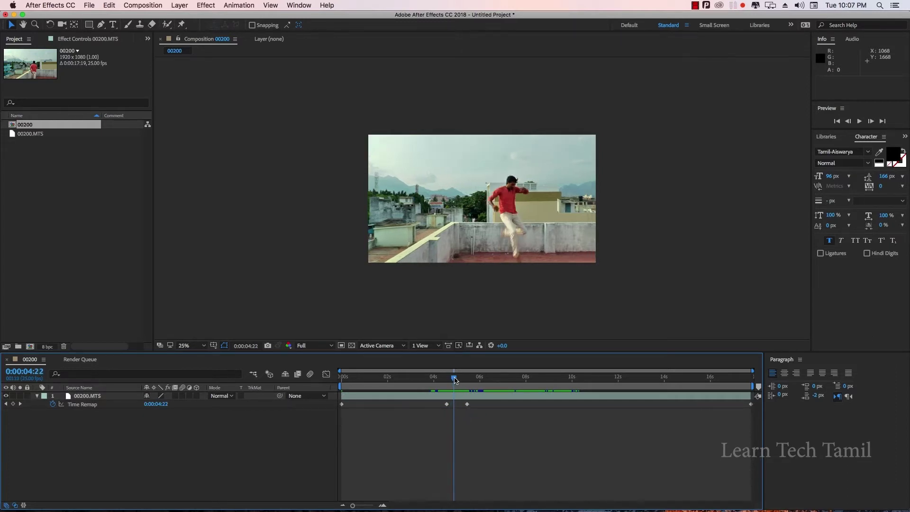
key("space")
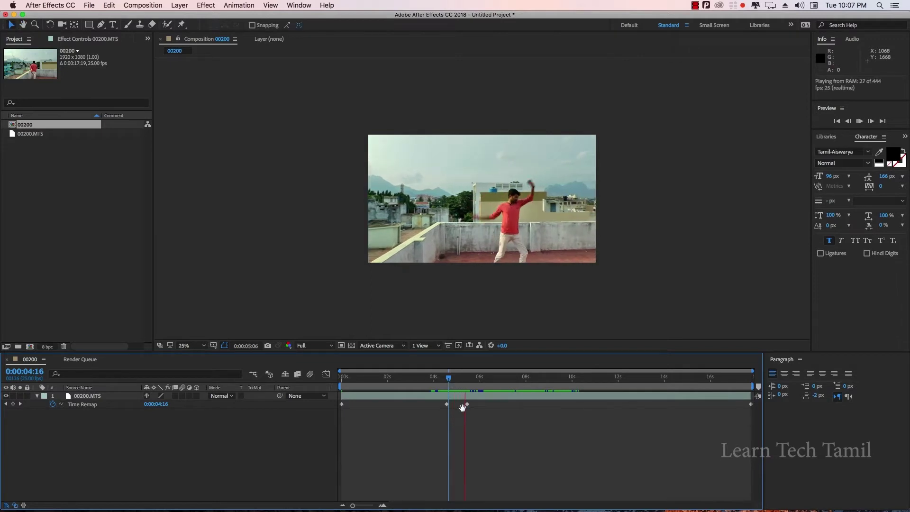
key("space")
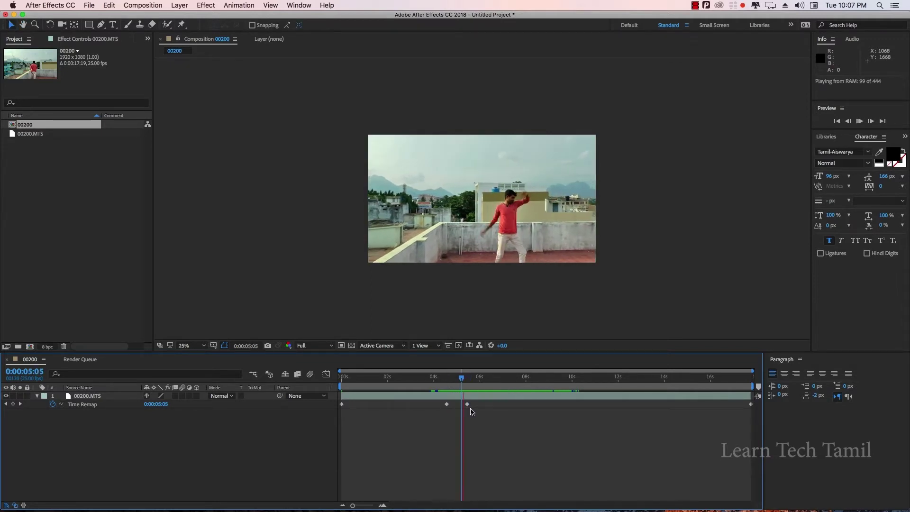
- Drag the 5:11 Time Remap keyframe out to about 0:00:08:21 and preview the slow motion
left_click_drag(468, 404, 545, 406)
left_click_drag(521, 377, 400, 381)
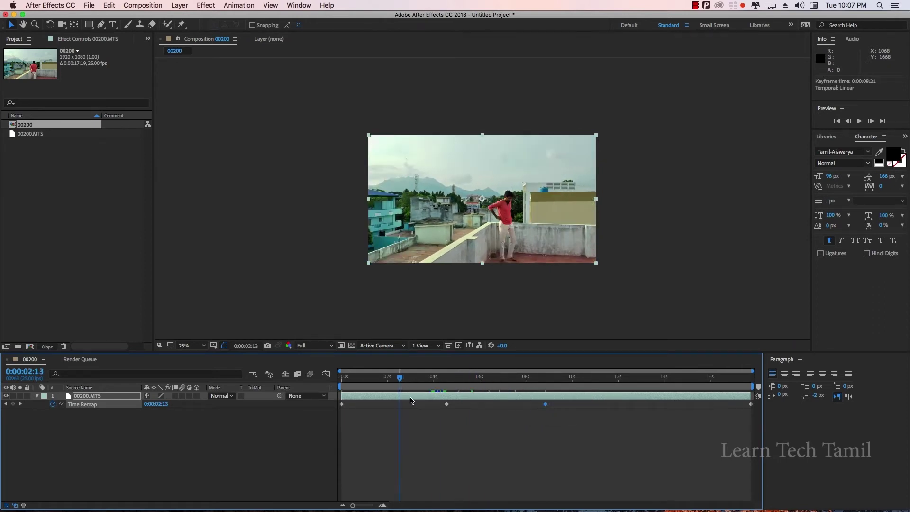
key("space")
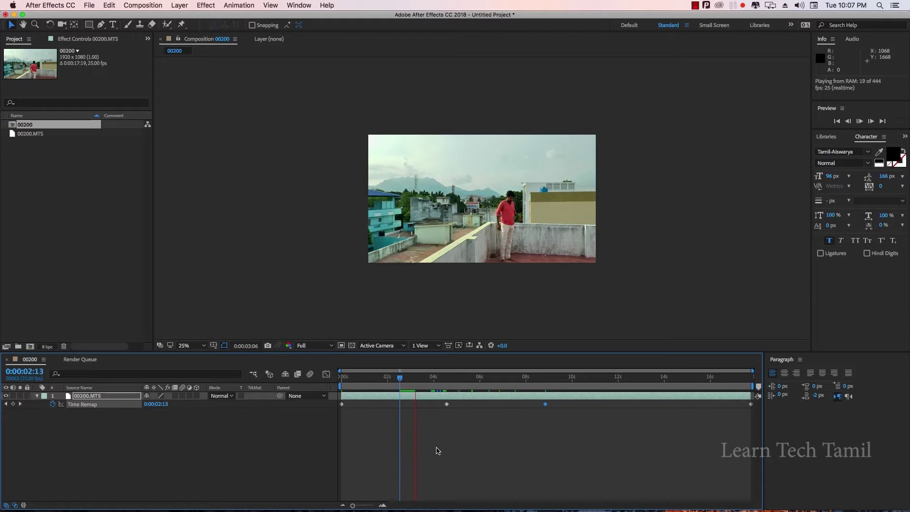
key("space")
key("space")
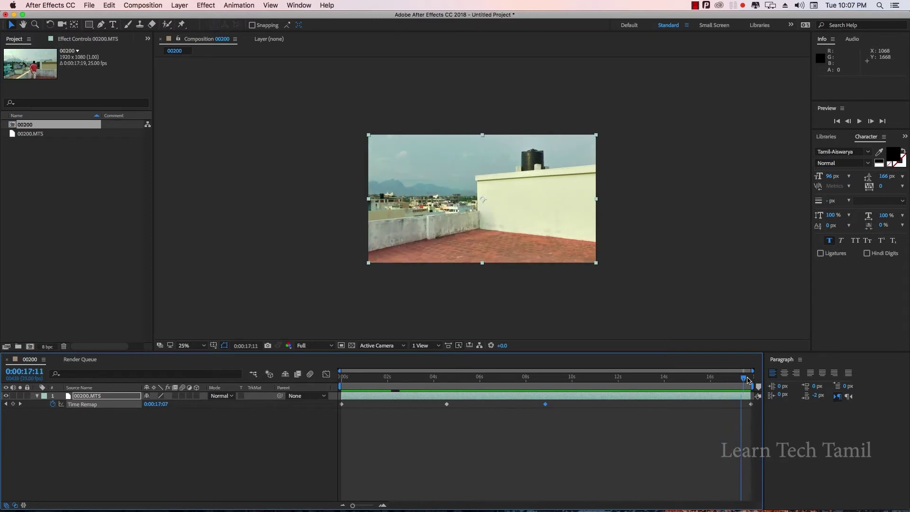
left_click_drag(732, 379, 331, 386)
key("space")
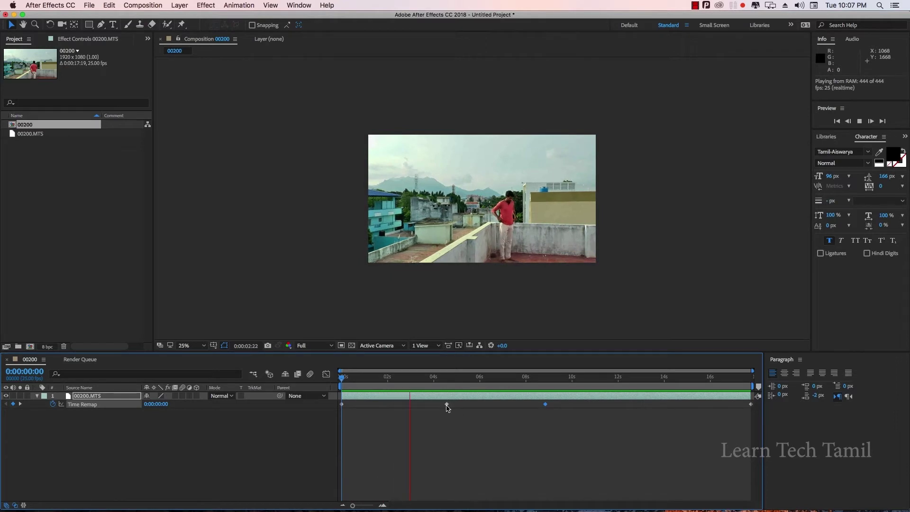
- Move the 8:21 Time Remap keyframe later to about 0:00:13:23
left_click(546, 404)
left_click_drag(464, 416, 441, 413)
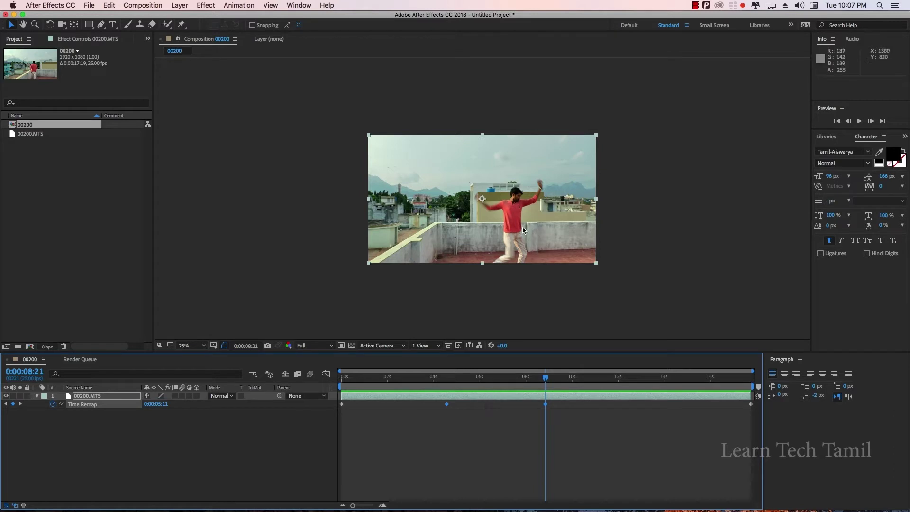
left_click(554, 413)
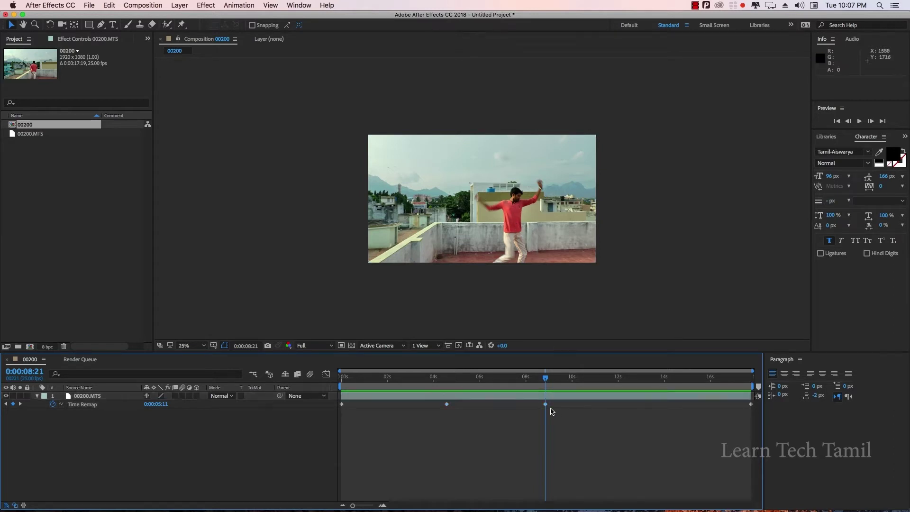
left_click_drag(546, 406, 663, 406)
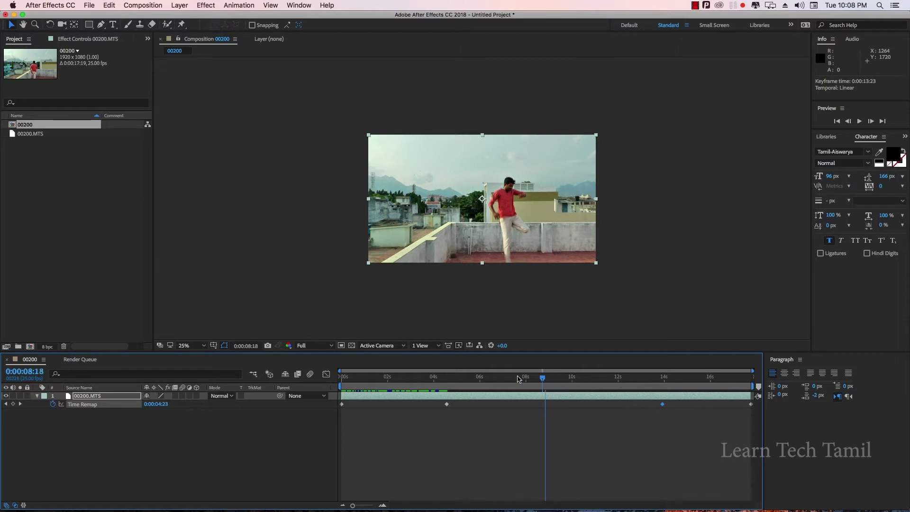
- Preview the longer slow-motion section from 3:14 and again from 2:08
left_click(426, 377)
key("space")
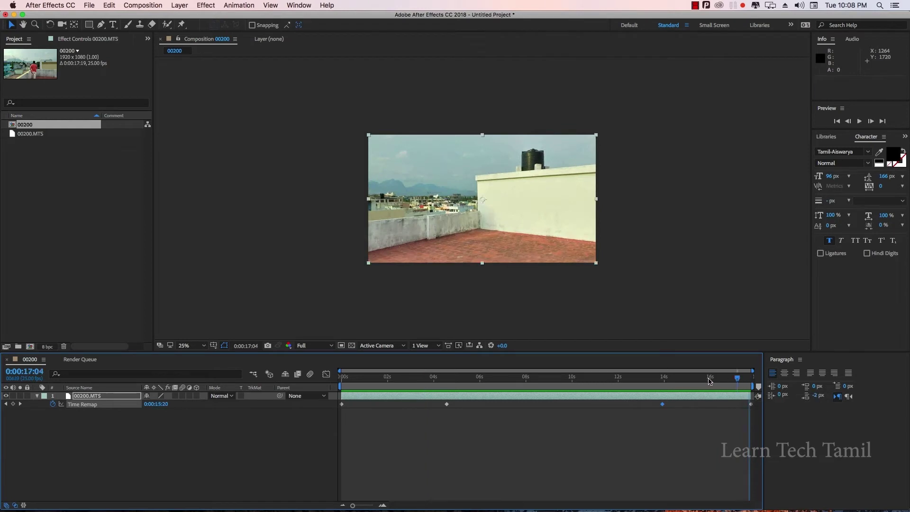
left_click(395, 377)
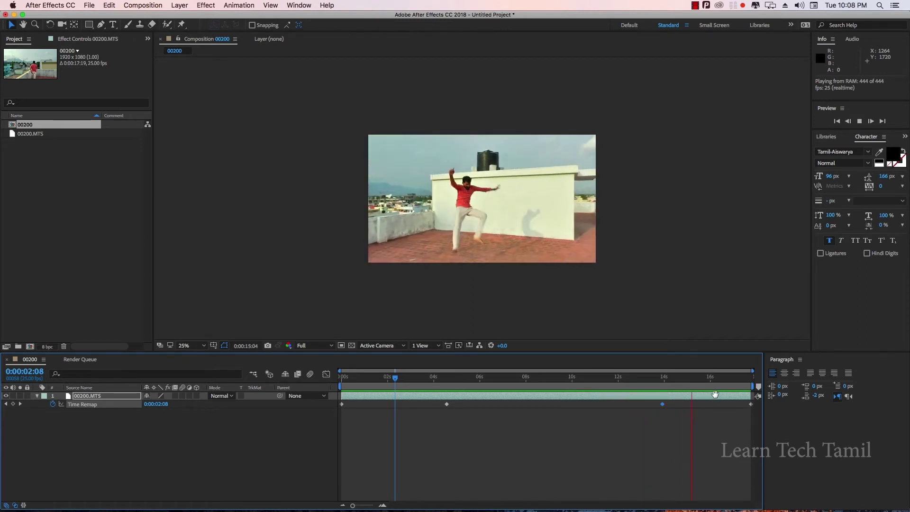
left_click(696, 379)
- Pull the 13:23 slow-motion end keyframe back to about 6 seconds
left_click_drag(698, 382, 441, 382)
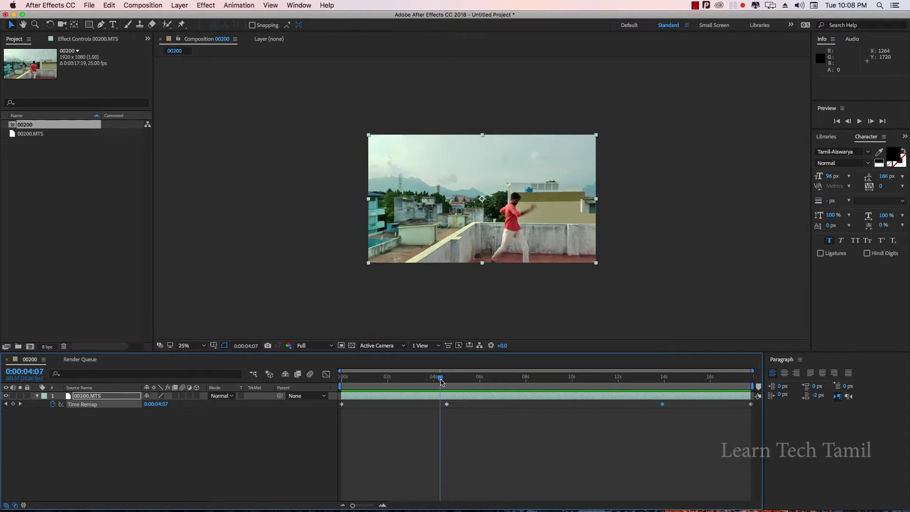
key("space")
key("space")
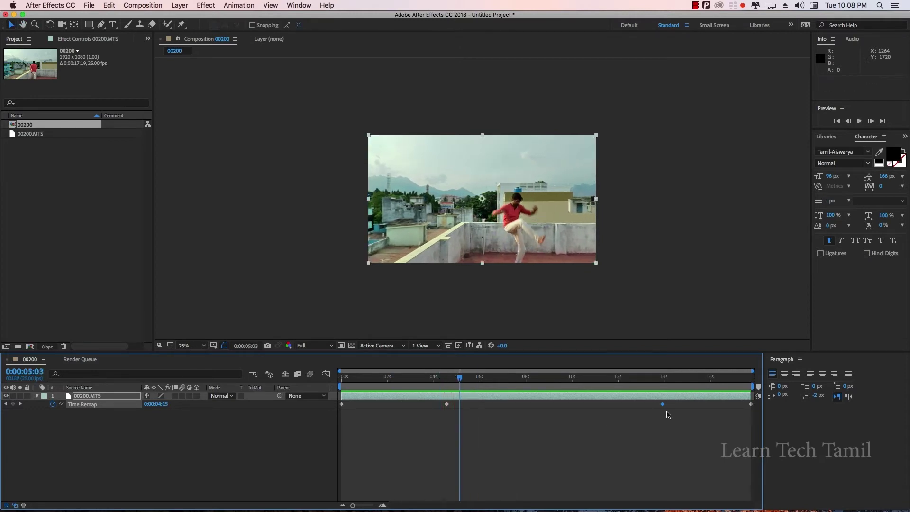
left_click(666, 407)
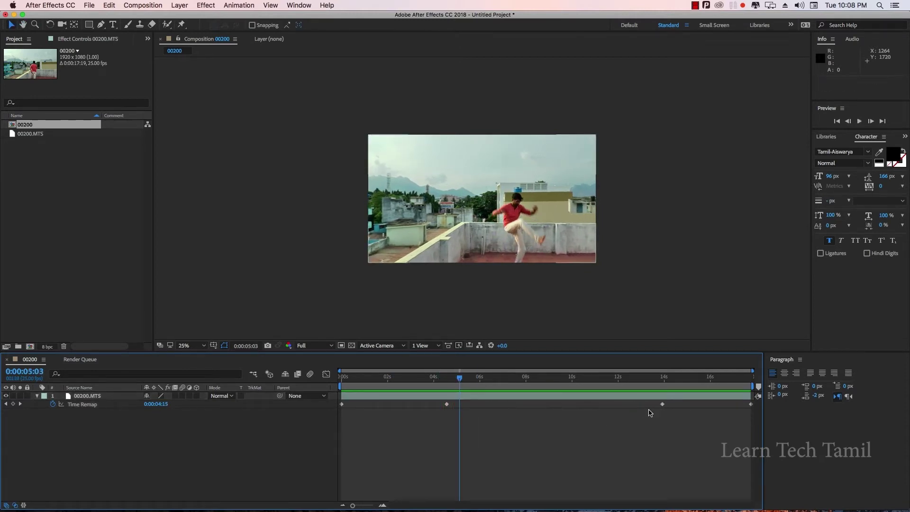
left_click_drag(662, 405, 485, 406)
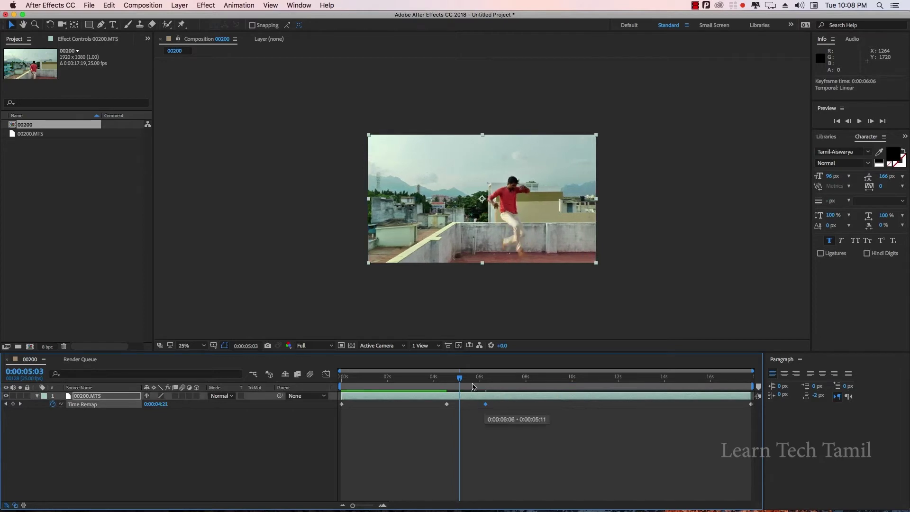
- Preview from 4:06 and add a Time Remap keyframe at about 7:07
left_click(438, 379)
key("space")
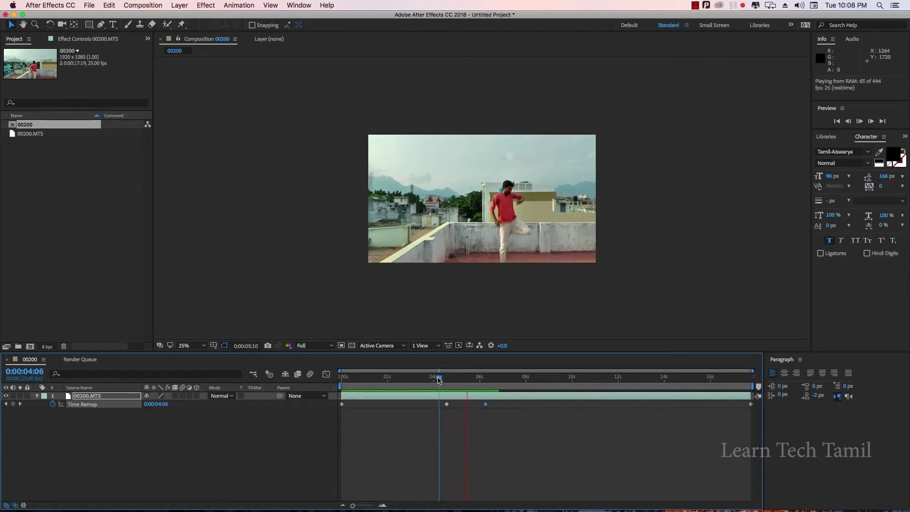
left_click(515, 397)
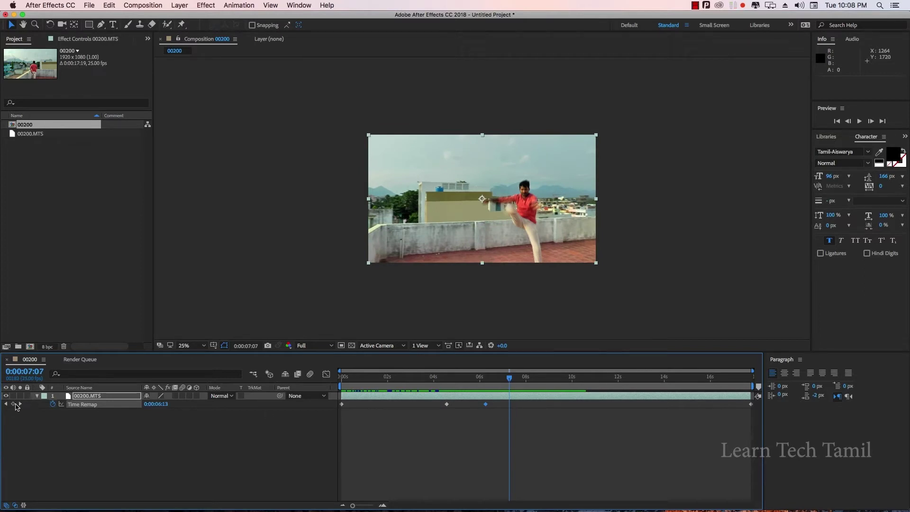
left_click(13, 404)
- Set the current time to about 7:23, return to the Selection tool, and preview the speed change
left_click_drag(518, 379, 523, 380)
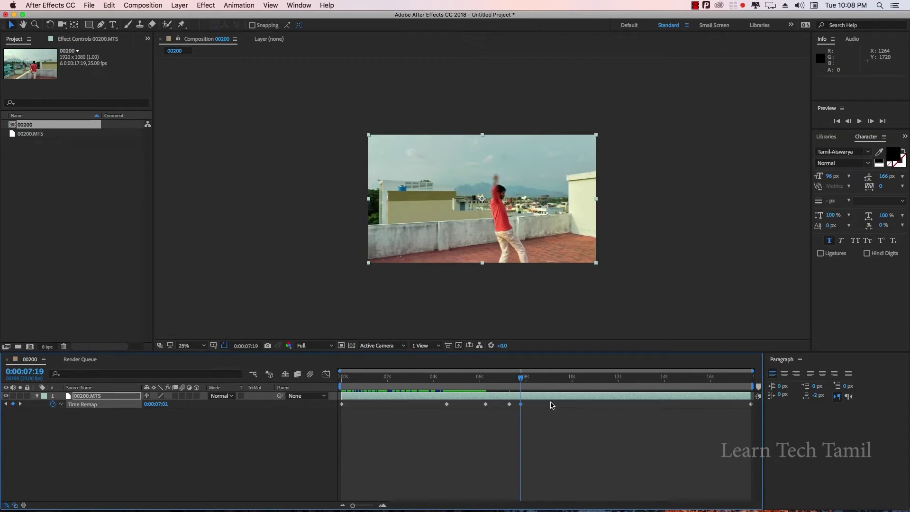
left_click_drag(523, 394, 498, 378)
key("v")
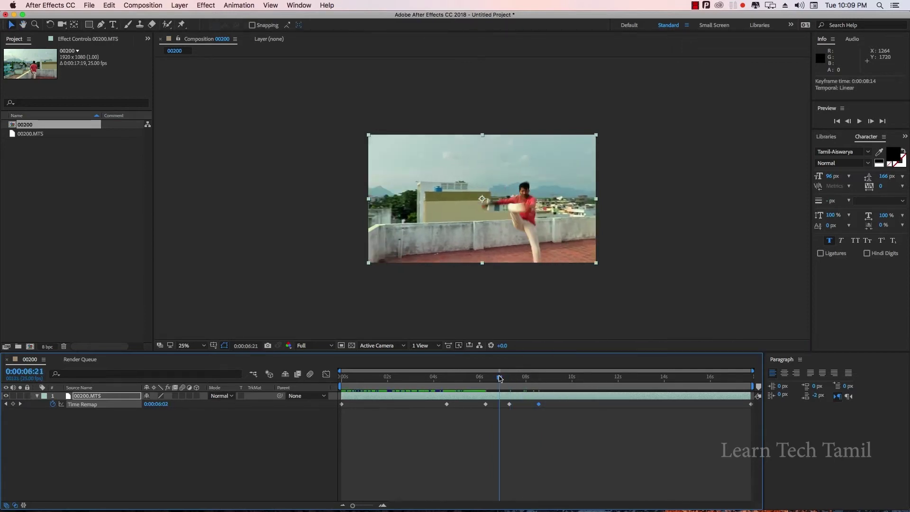
key("space")
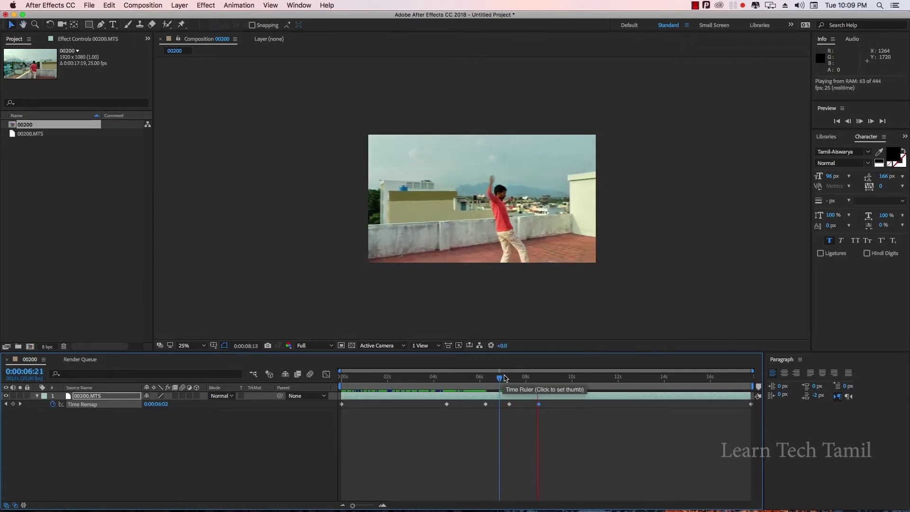
key("space")
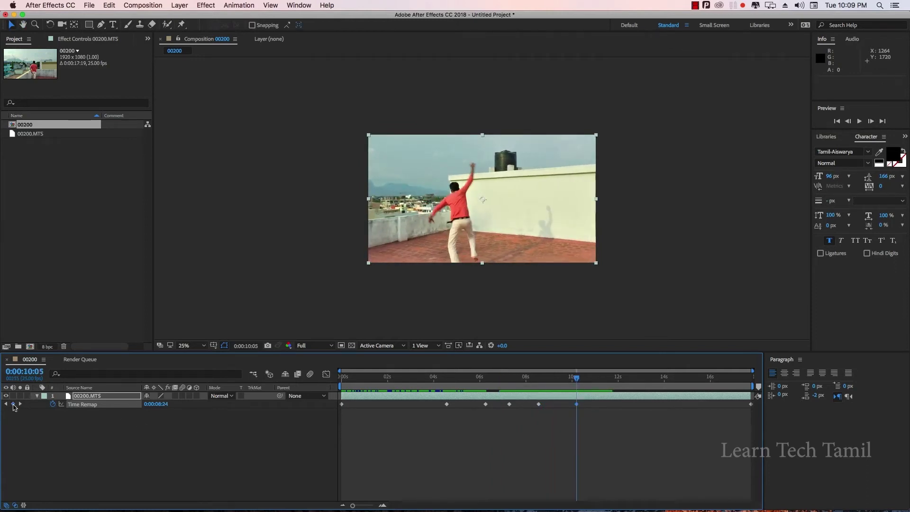
- Move the 10:20 Time Remap keyframe later to about 12 seconds
left_click_drag(579, 379, 592, 381)
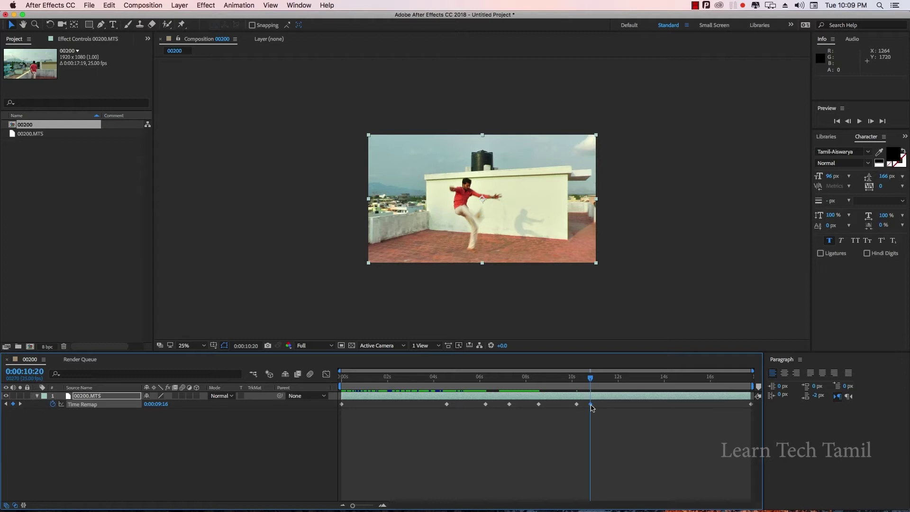
mouse_move(592, 407)
left_click_drag(592, 407, 622, 409)
left_click_drag(590, 378, 578, 380)
- Play back the remapped clip, then preview it from the start of the composition
key("space")
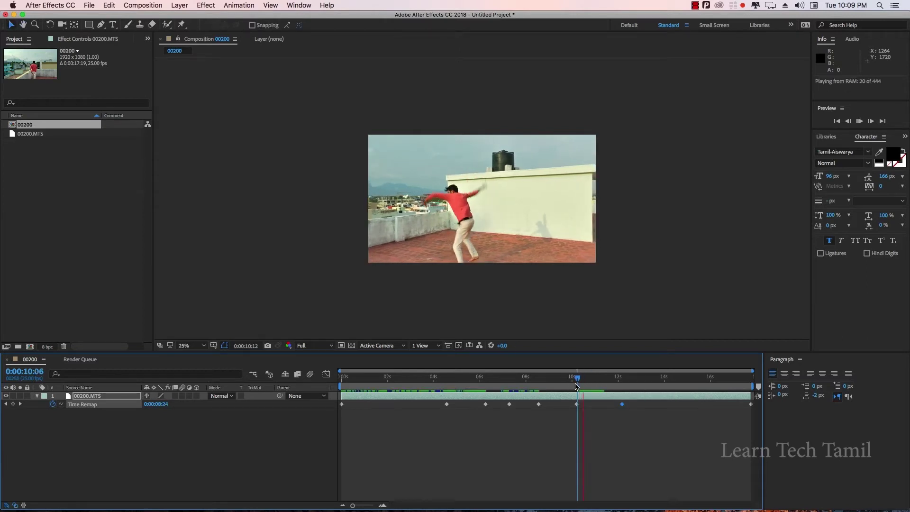
left_click(605, 395)
left_click(462, 377)
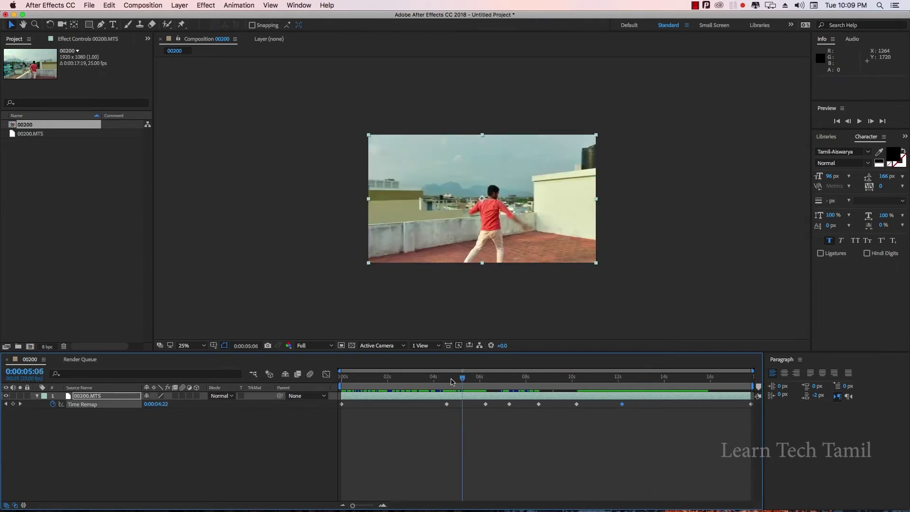
key("Home")
key("space")
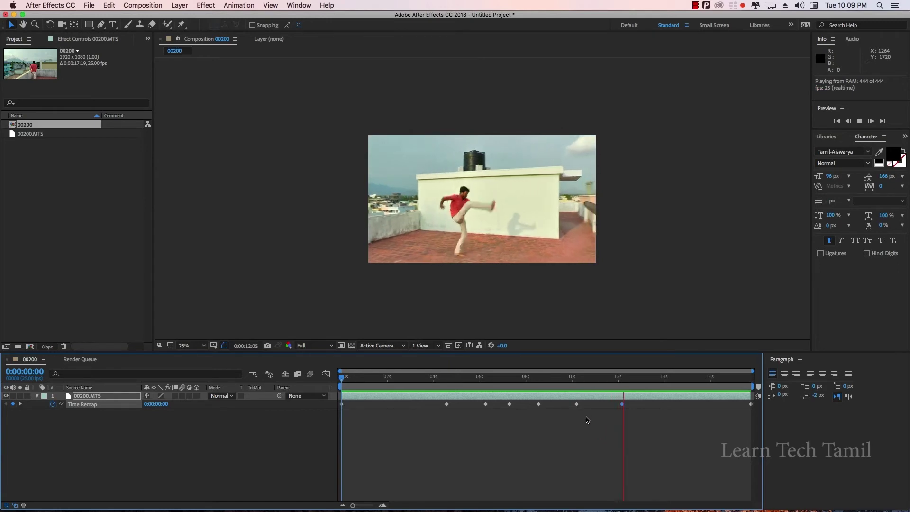
left_click_drag(633, 378, 438, 390)
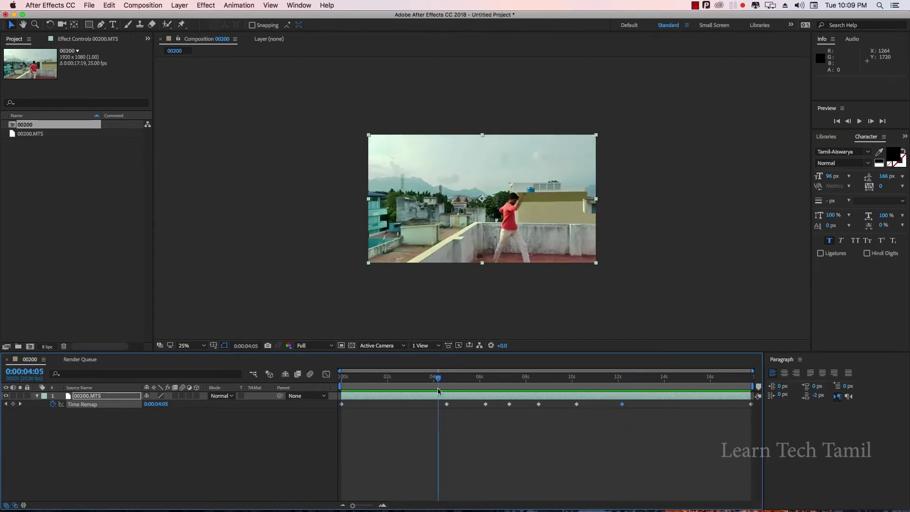
key("space")
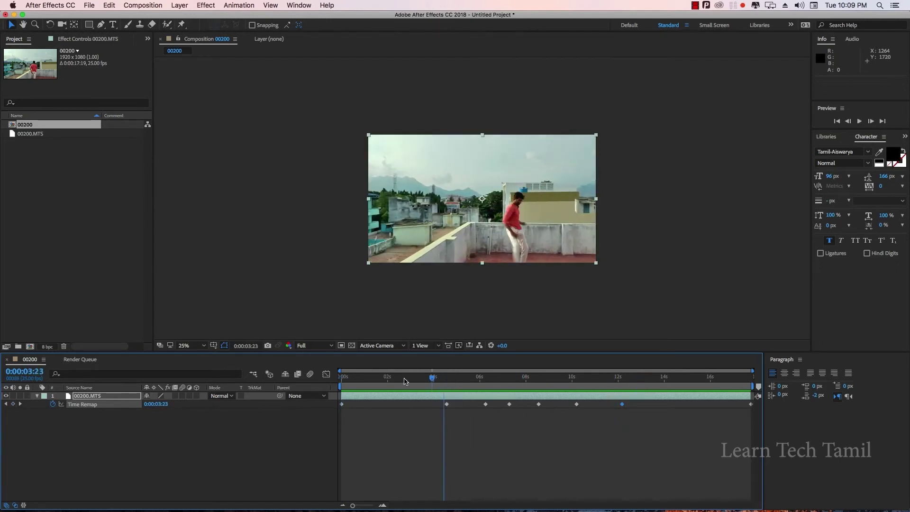
left_click(402, 378)
key("space")
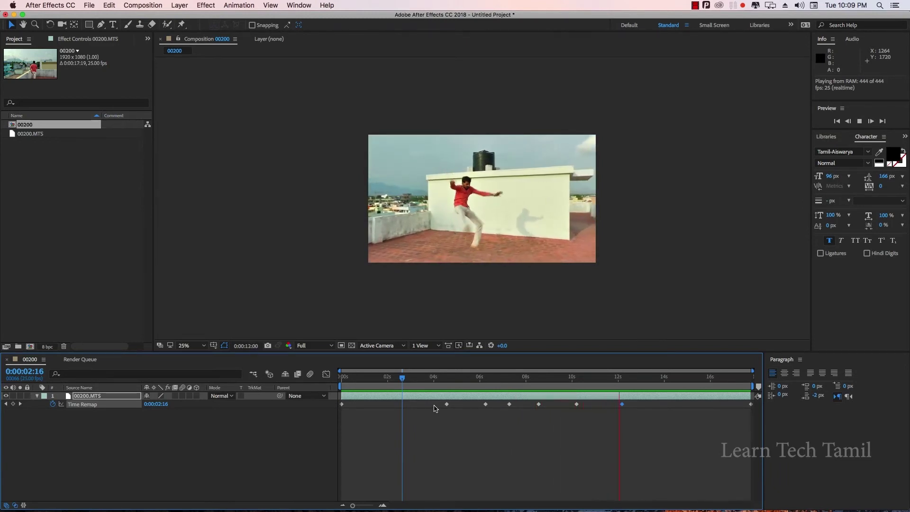
key("space")
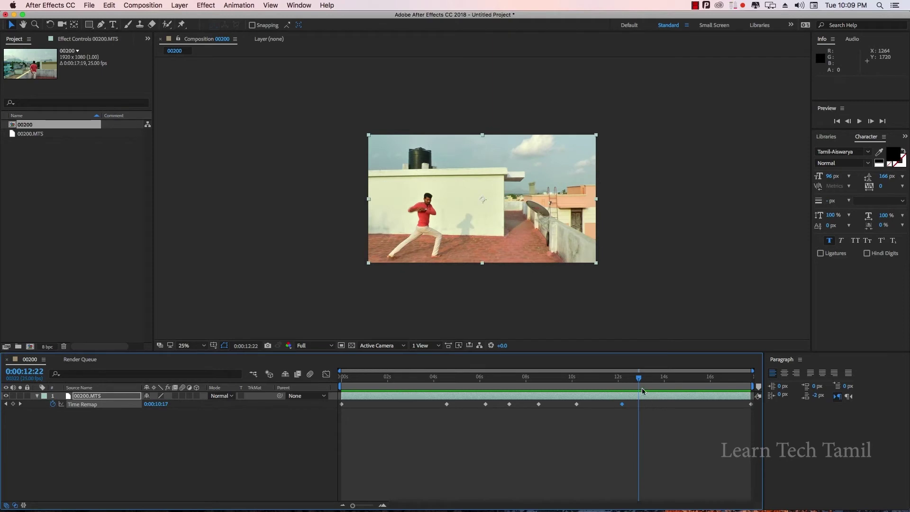
left_click_drag(639, 378, 601, 379)
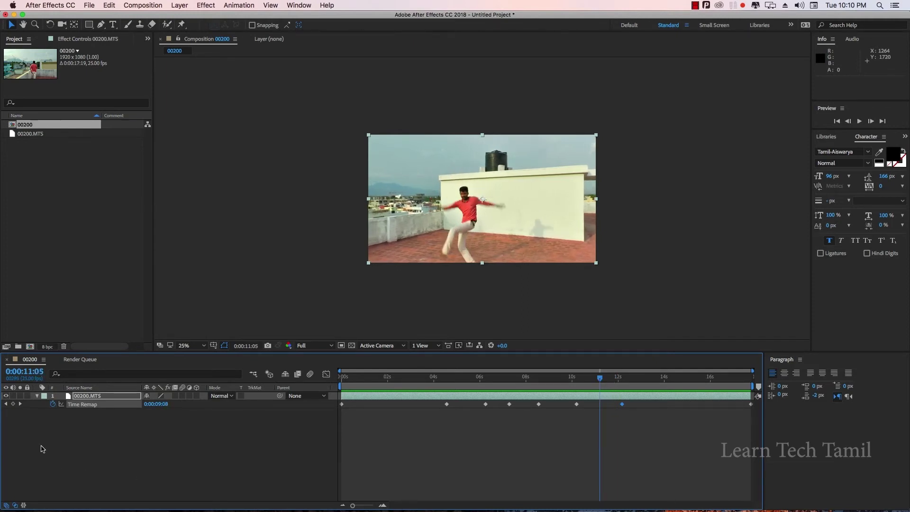
- Add a Time Remap keyframe at 11:05, undoing an accidental keyframe move
left_click(13, 404)
left_click_drag(600, 378, 608, 377)
left_click(600, 405)
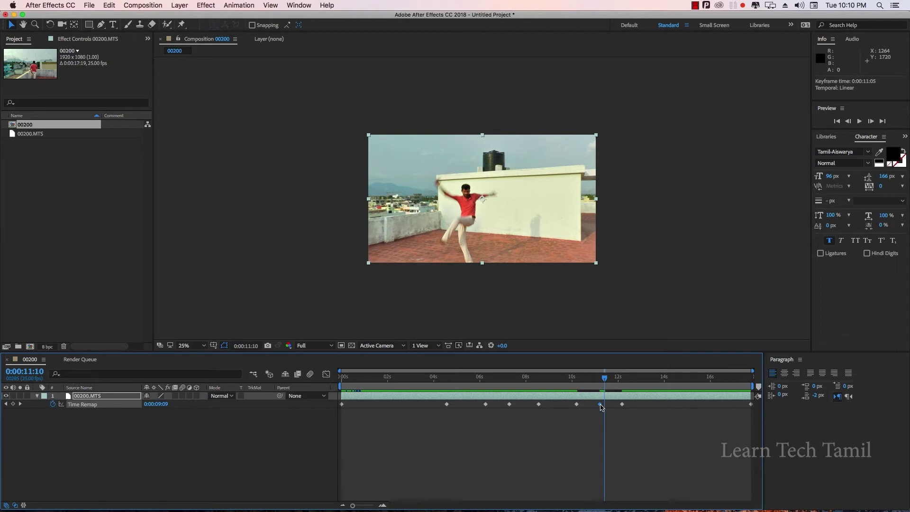
key("super+z")
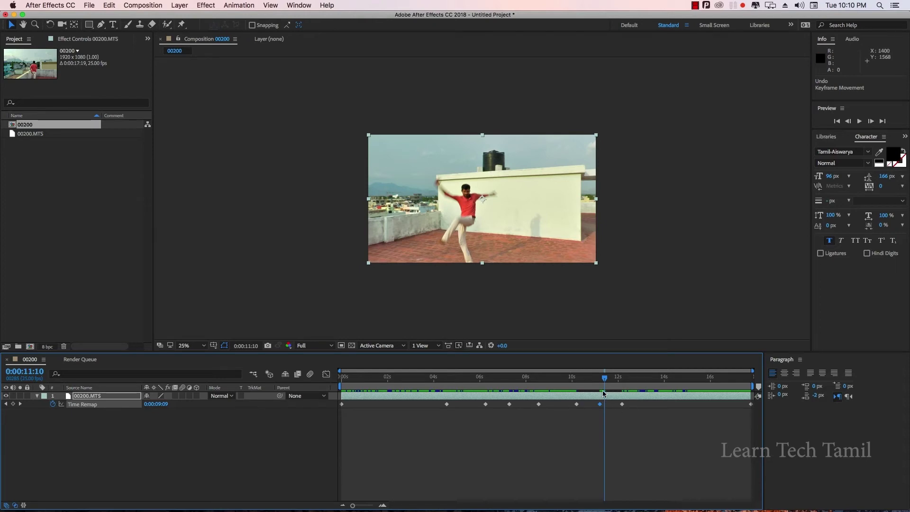
- Preview the remapped kick section, replaying it from 11:10
left_click_drag(600, 383, 652, 408)
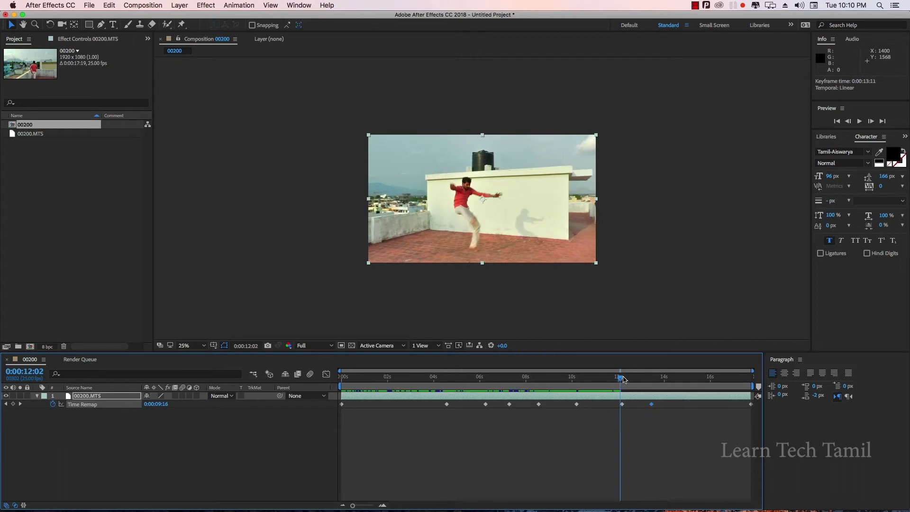
key("space")
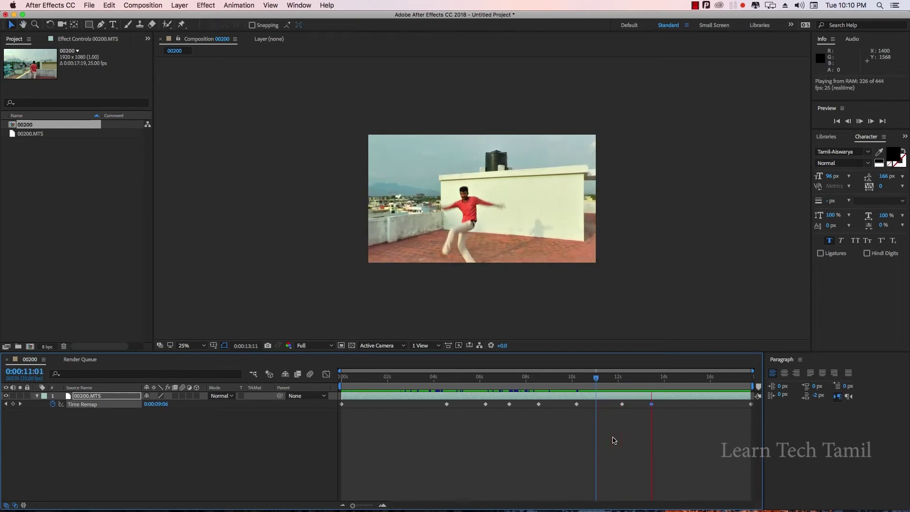
key("space")
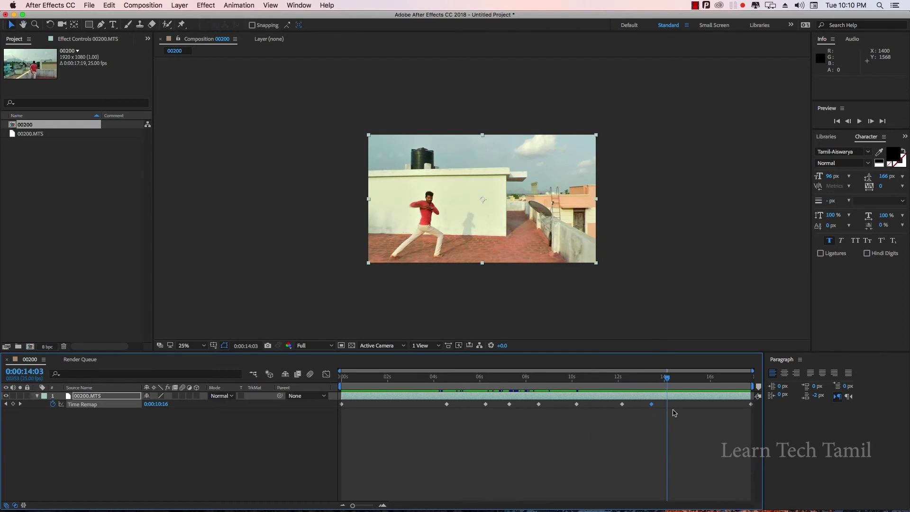
left_click_drag(666, 375, 605, 378)
key("space")
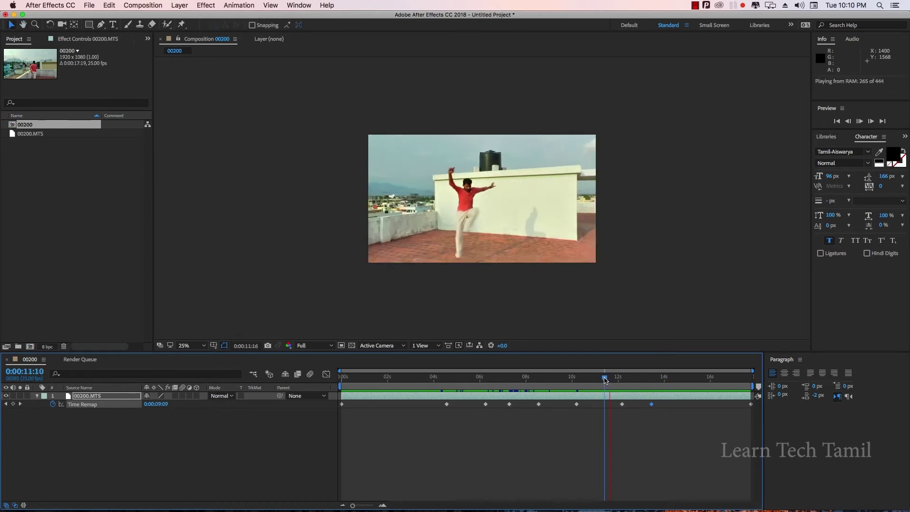
key("space")
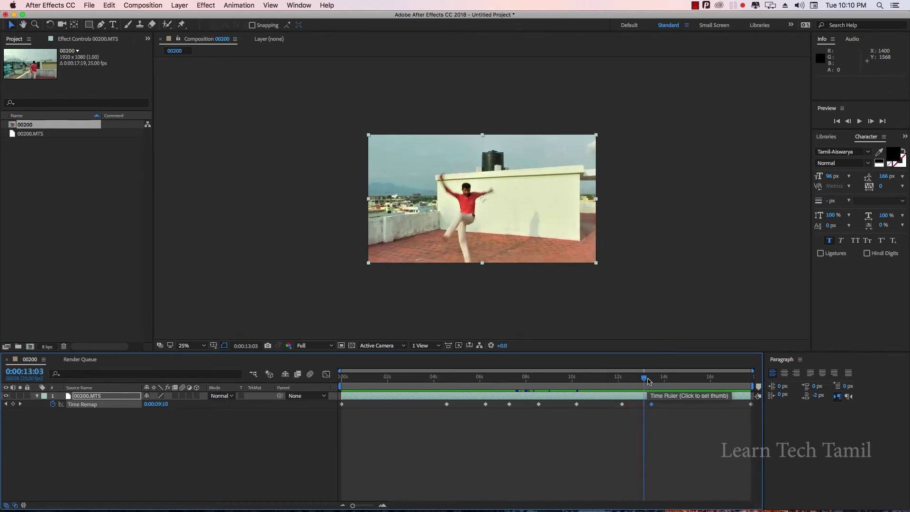
- Add a Time Remap keyframe at 12:23, slide it later, and preview from about 11 seconds
left_click_drag(647, 378, 640, 380)
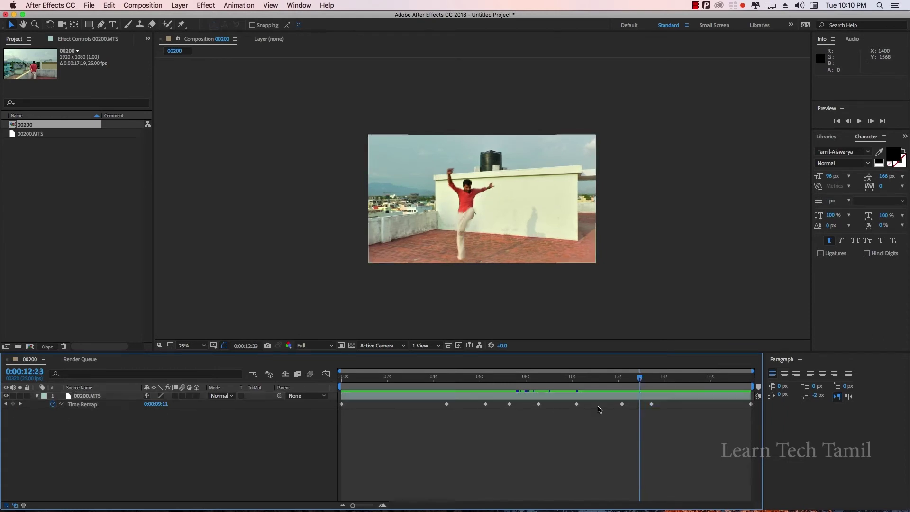
left_click(12, 404)
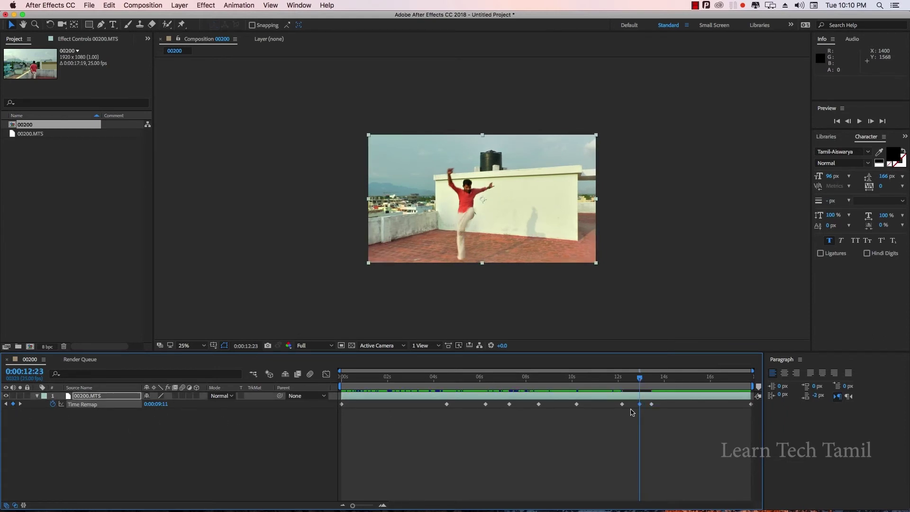
left_click_drag(640, 405, 652, 408)
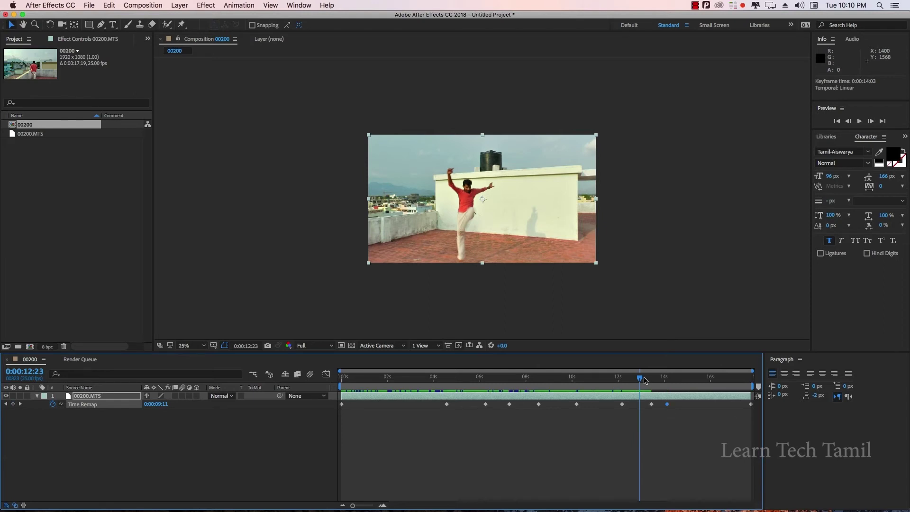
key("space")
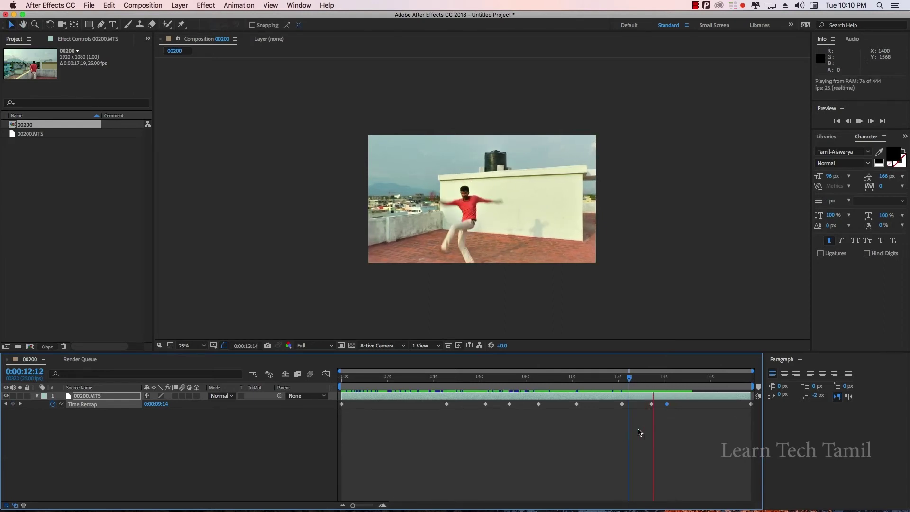
left_click(607, 379)
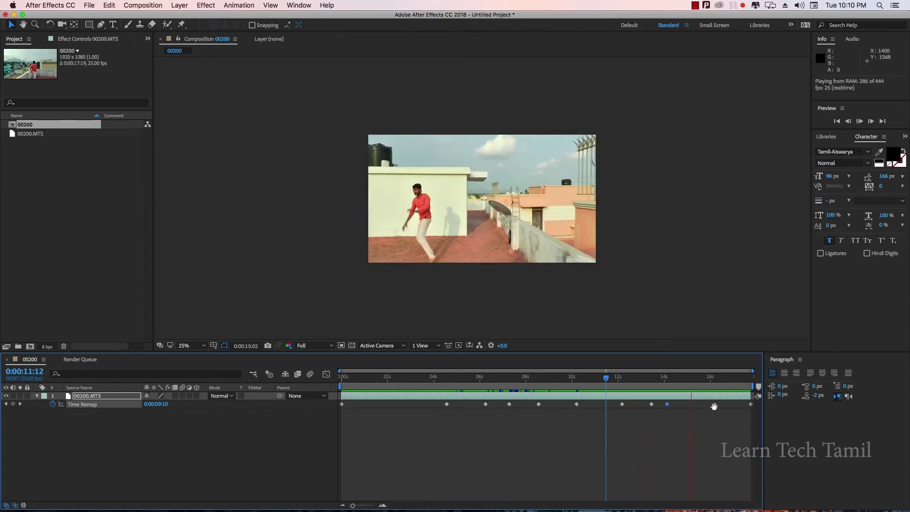
left_click(605, 390)
key("space")
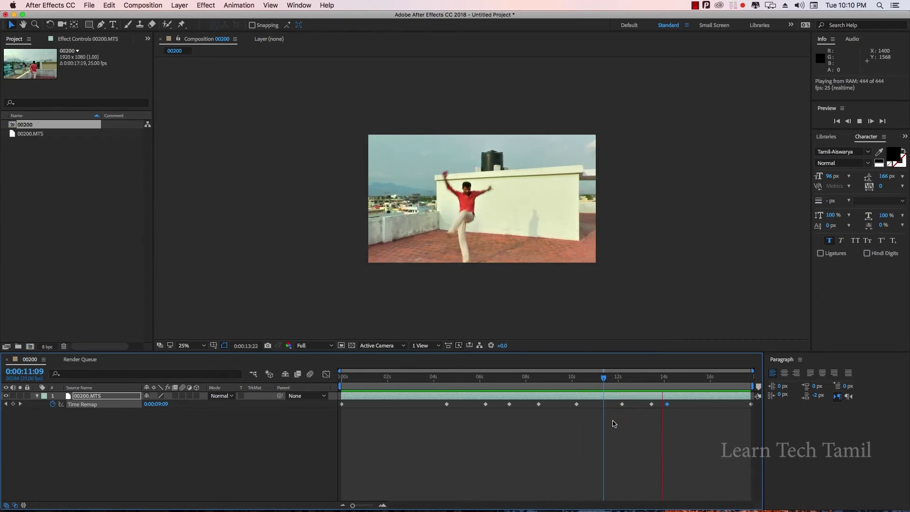
left_click(701, 390)
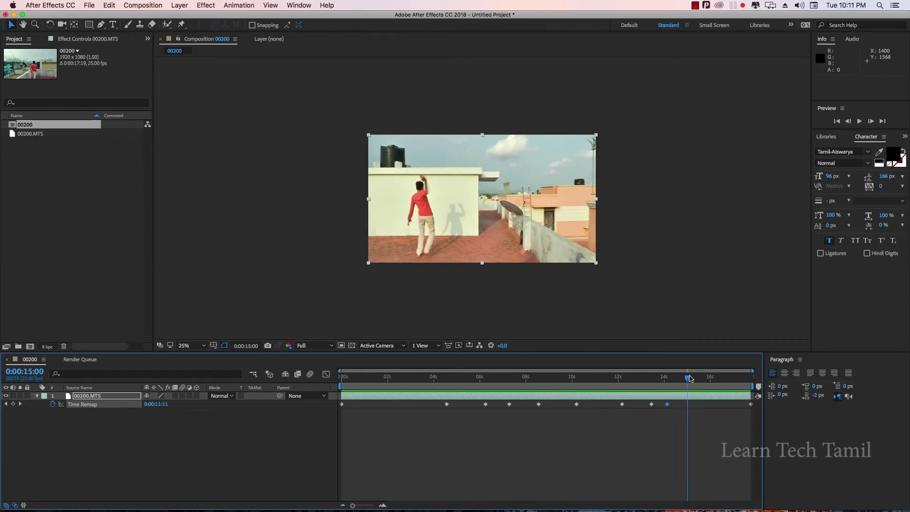
- Delete the Time Remap keyframes between 6 and 14 seconds and preview from about 3 seconds
left_click_drag(689, 378, 520, 390)
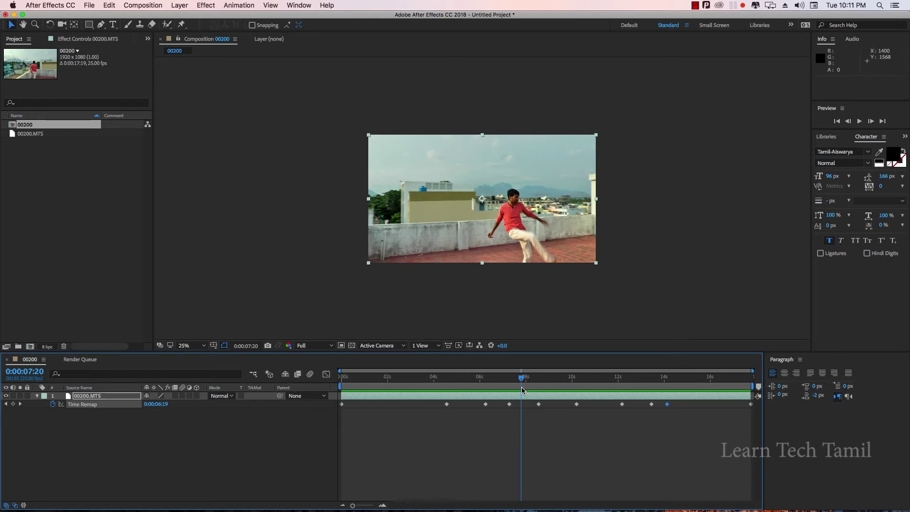
left_click_drag(521, 377, 438, 380)
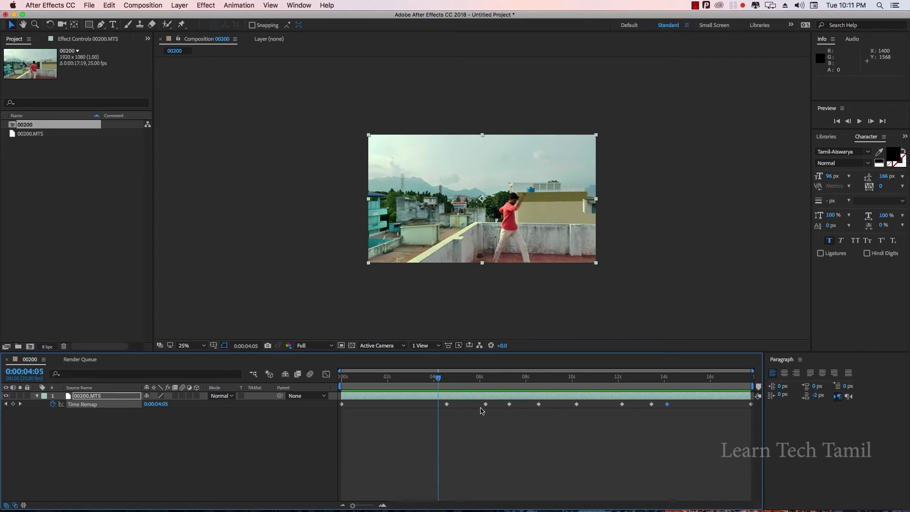
left_click_drag(690, 416, 483, 406)
left_click_drag(669, 427, 482, 404)
key("Delete")
left_click_drag(439, 378, 459, 379)
key("space")
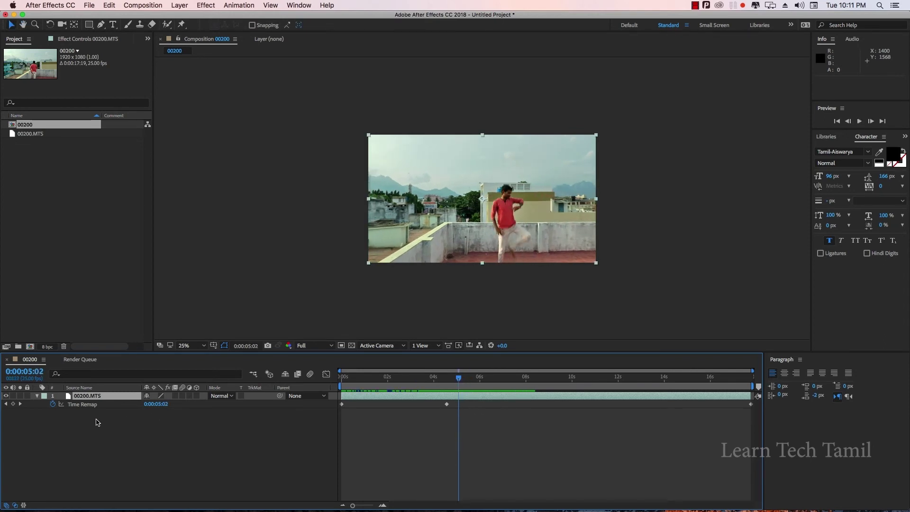
- Add a Time Remap keyframe at 0:00:05:02, drag it to about 13 seconds, and preview
left_click(13, 404)
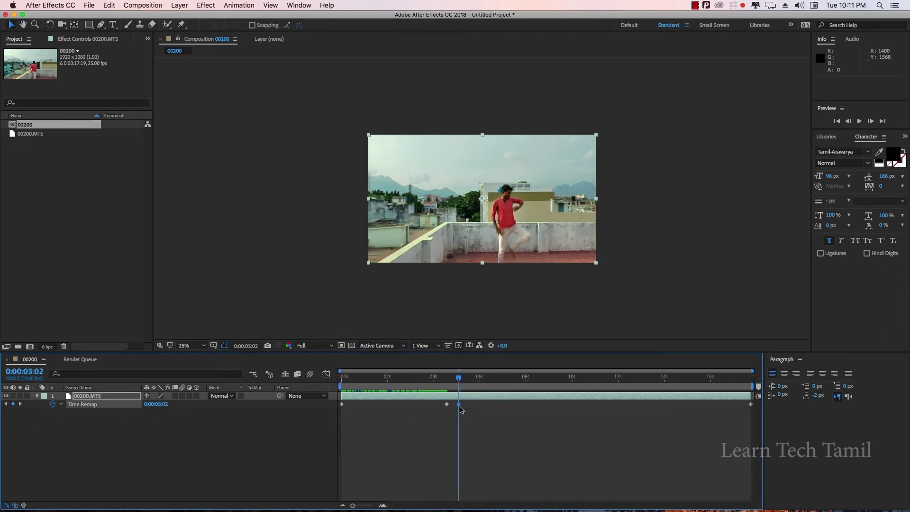
left_click_drag(459, 405, 648, 404)
left_click(395, 379)
key("space")
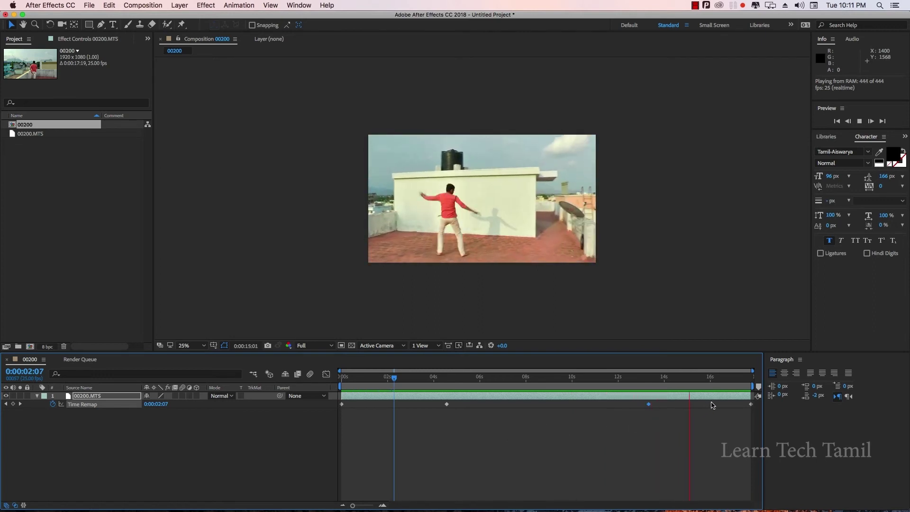
- Replay the slow section from 0:00:04:04 and again from 0:00:03:22
left_click(709, 380)
left_click_drag(710, 380, 436, 382)
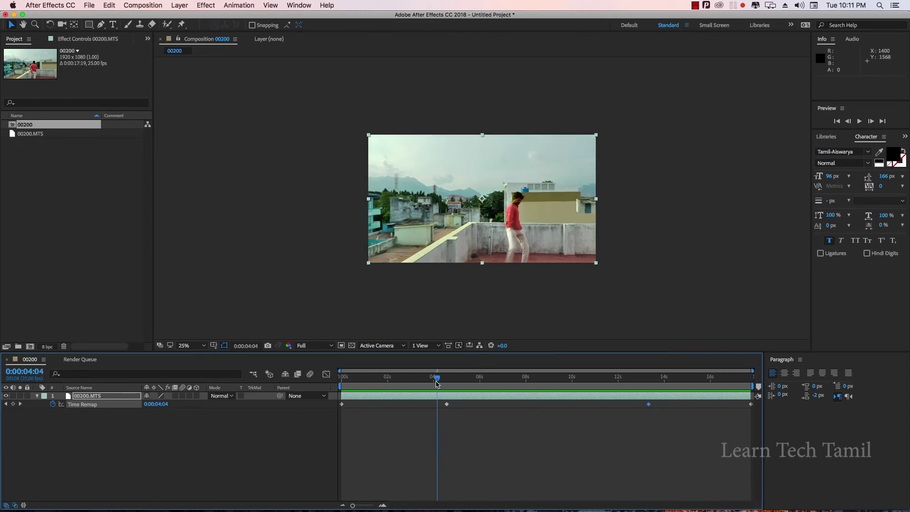
key("space")
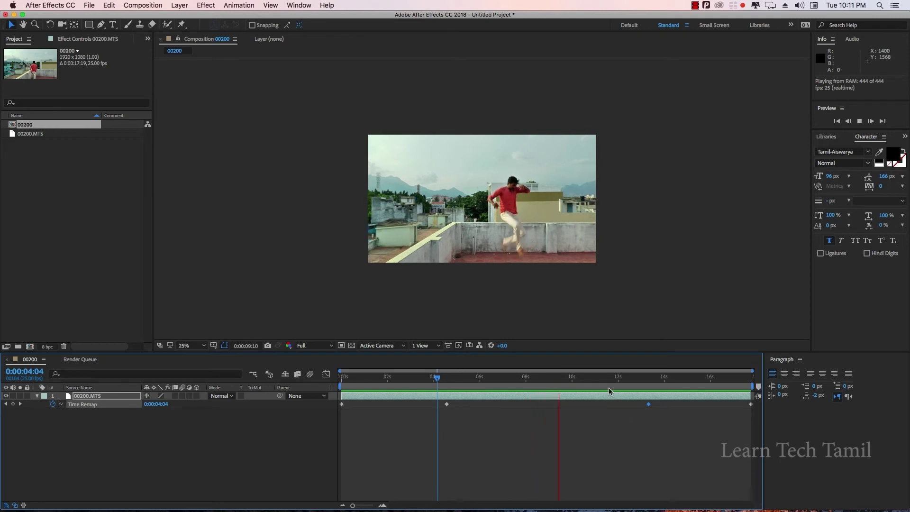
left_click(512, 232)
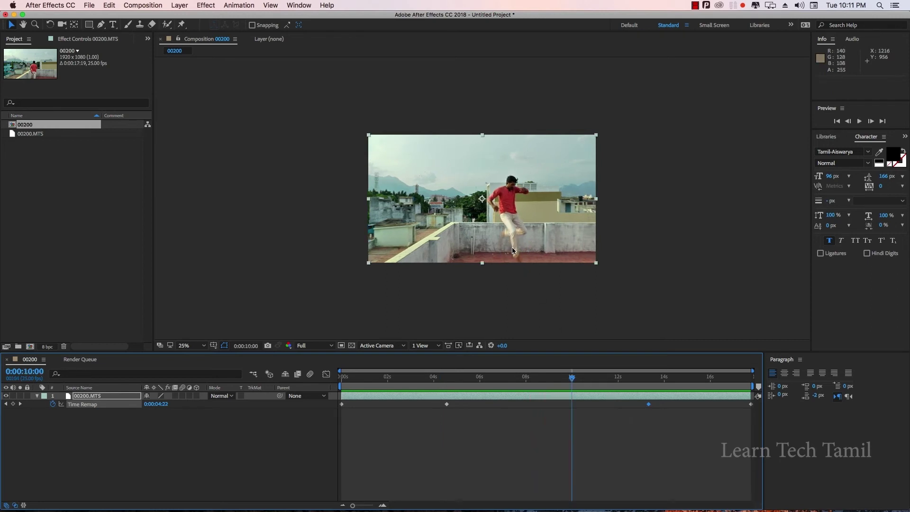
left_click_drag(571, 379, 430, 379)
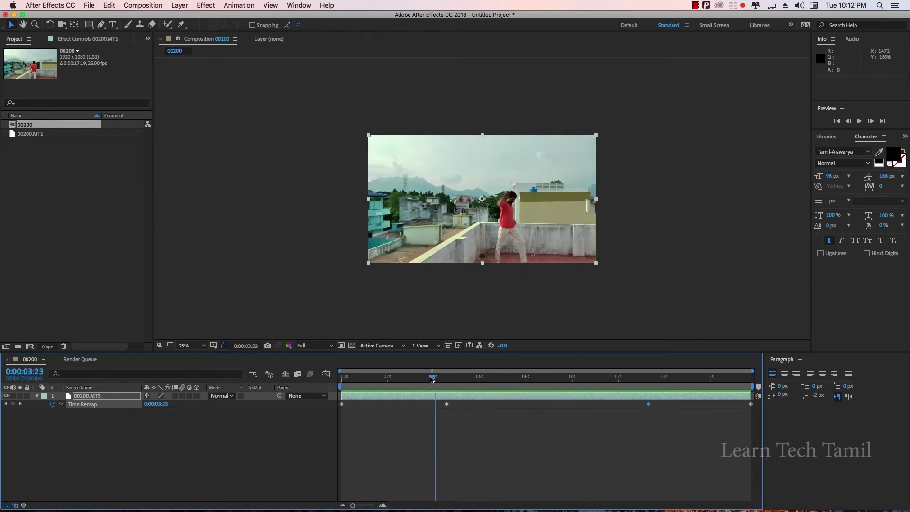
key("space")
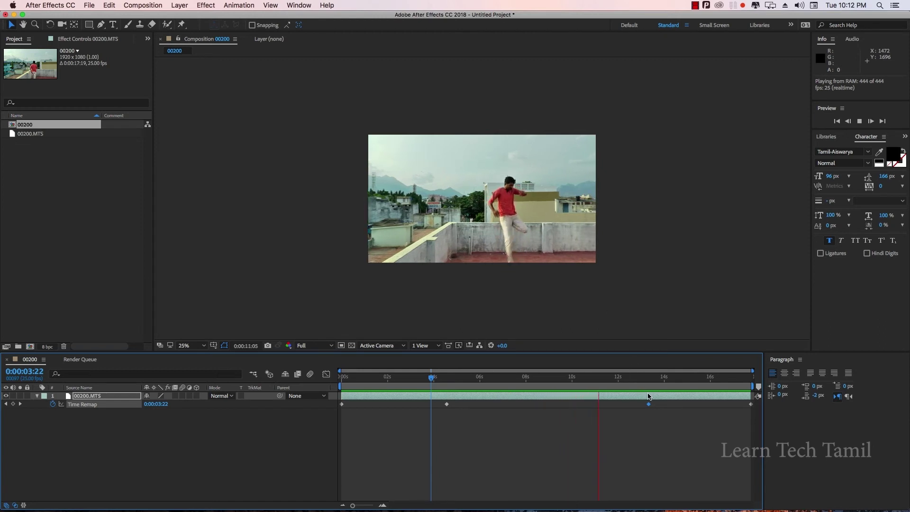
- Replay from around 4 seconds, then jump to the 0:00:04:13 keyframe
left_click_drag(635, 378, 436, 384)
left_click(503, 391)
left_click(528, 376)
left_click(495, 382)
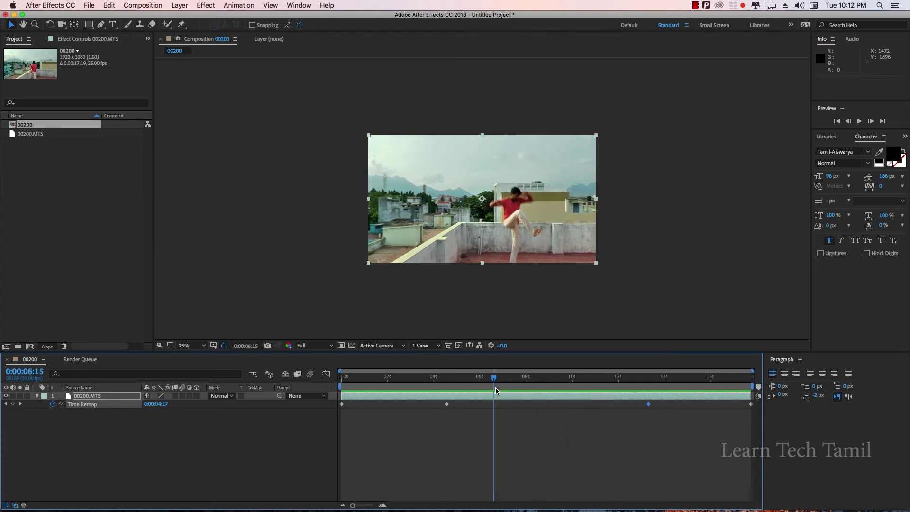
left_click(446, 378)
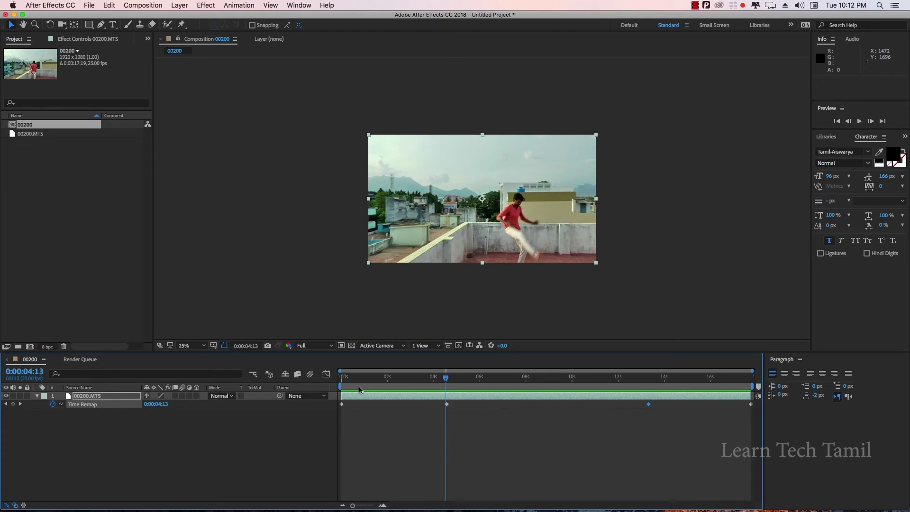
- Enable frame blending for the composition and scrub through the slowed section of the dance clip
left_click(298, 374)
left_click(99, 397)
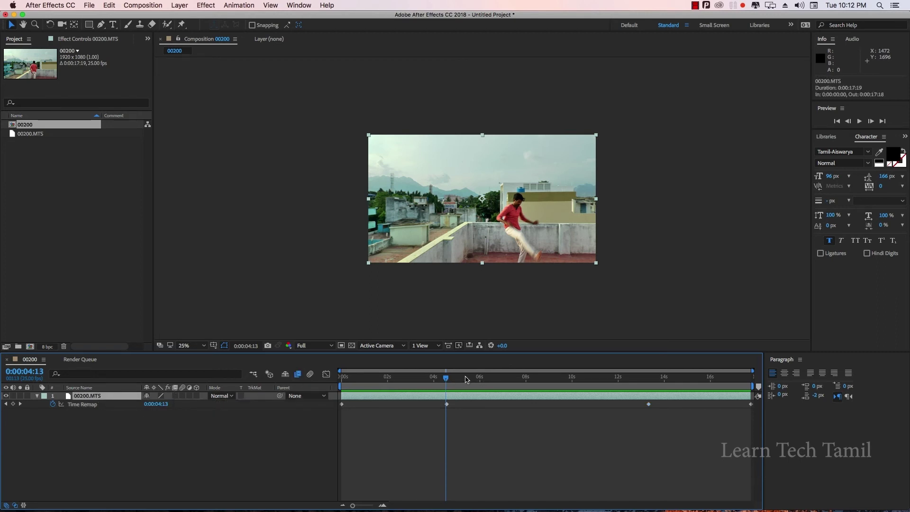
left_click_drag(467, 379, 553, 380)
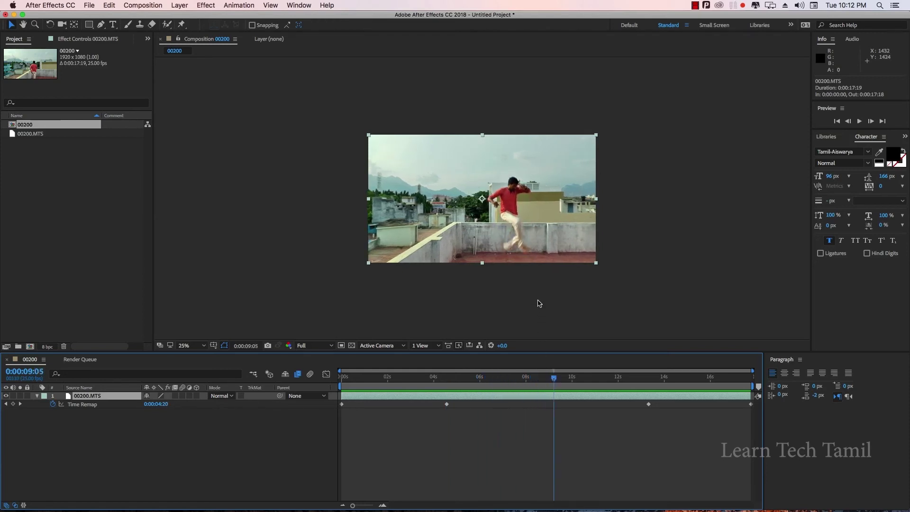
- Turn on frame blending for the dance clip and preview the slow motion from 0:00:03:20
left_click(176, 397)
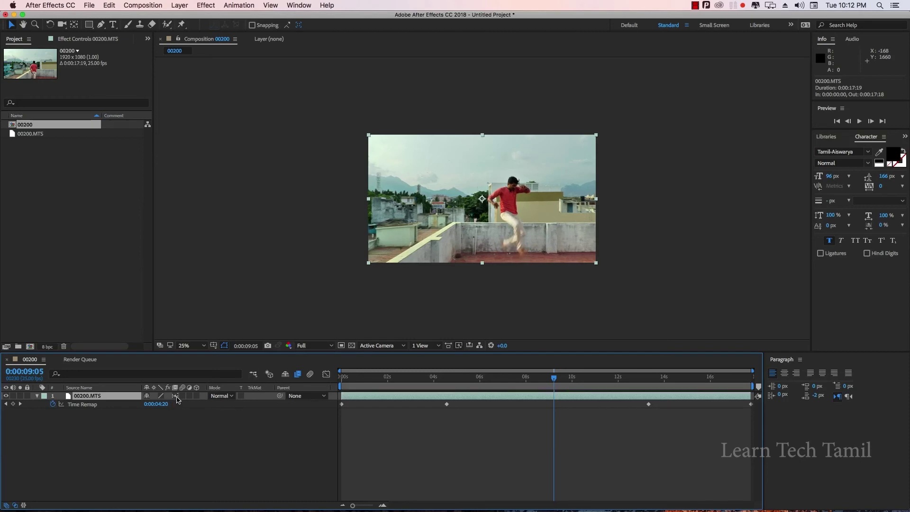
left_click_drag(553, 385, 429, 386)
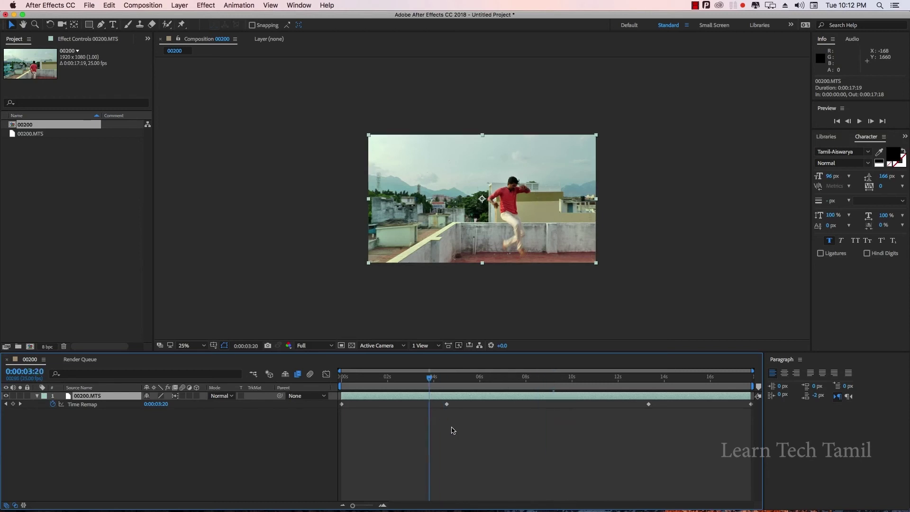
key("space")
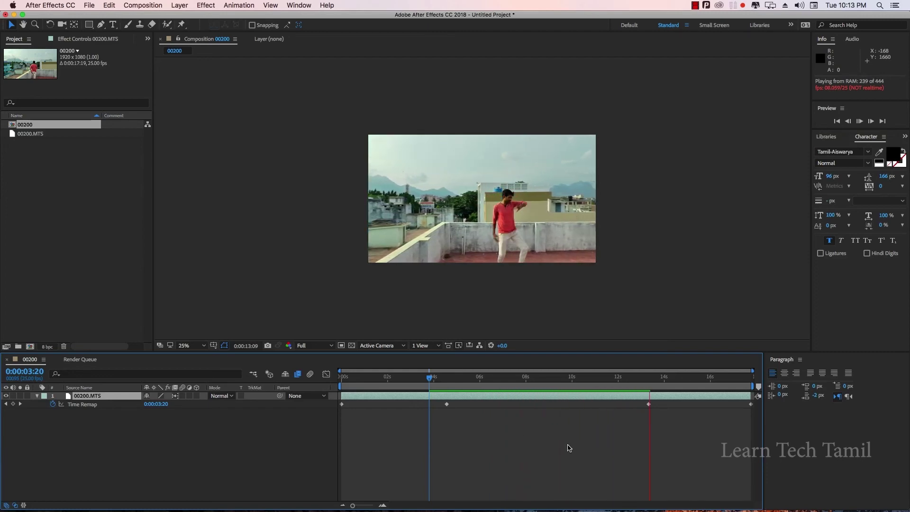
- Replay the slowed section from about 4 seconds, then again from 0:00:04:05
left_click(667, 399)
left_click_drag(660, 378, 437, 387)
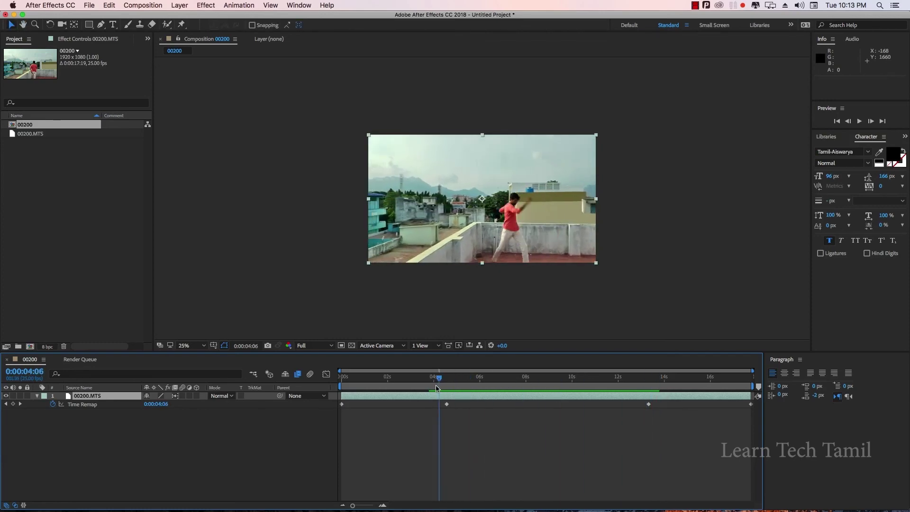
key("space")
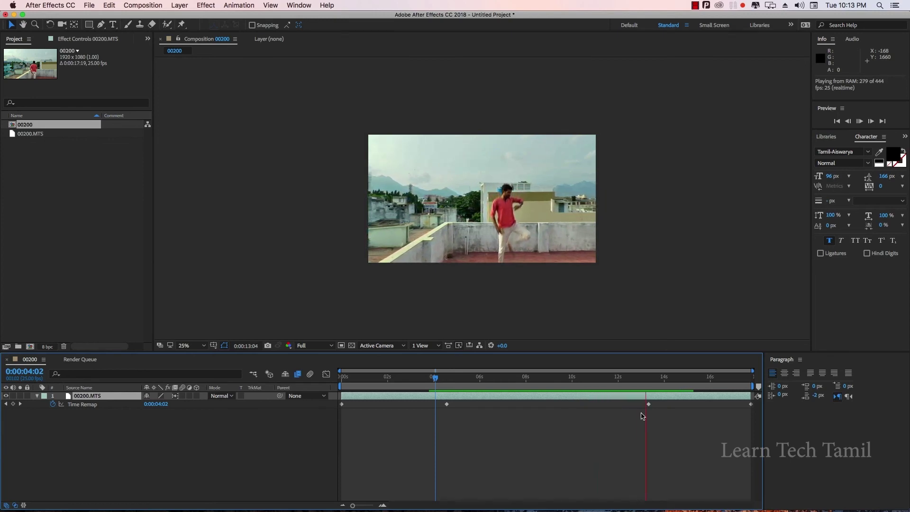
key("space")
left_click_drag(662, 378, 438, 412)
key("space")
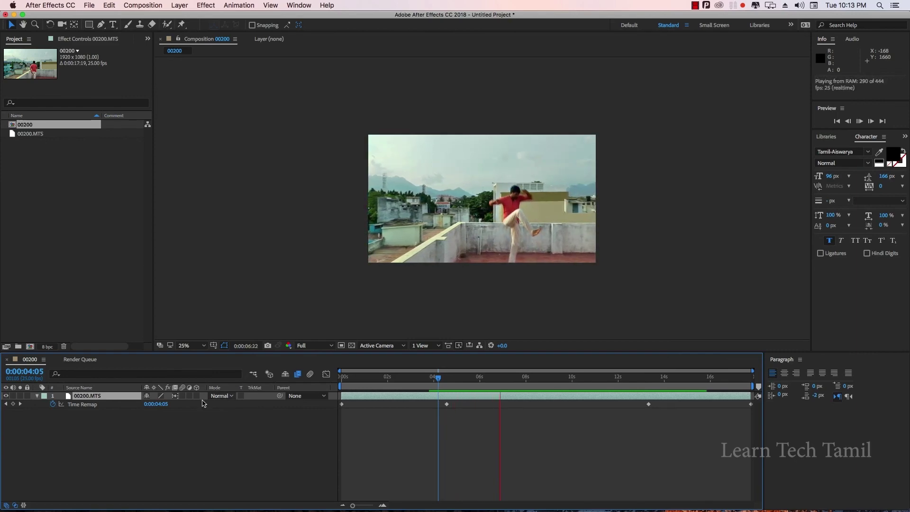
- Switch the dance clip's frame blending mode and preview again from 0:00:05:01
left_click(174, 397)
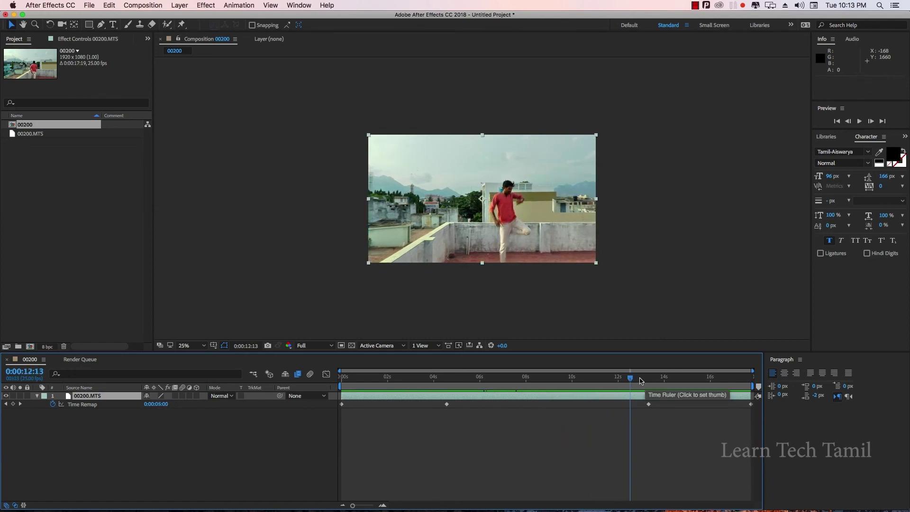
left_click_drag(477, 378, 460, 382)
key("space")
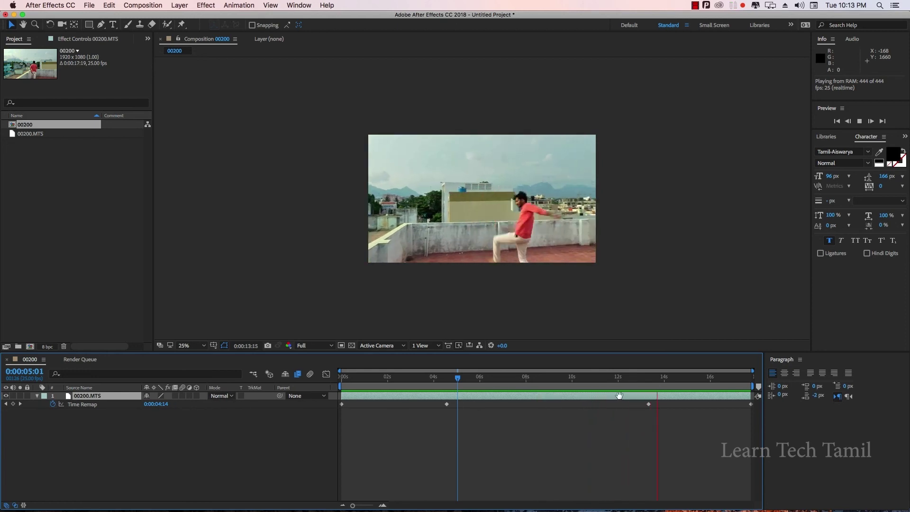
- Re-enable the dance clip's frame blending and preview the slow motion from 0:00:04:19, ending at 0:00:05:02
key("space")
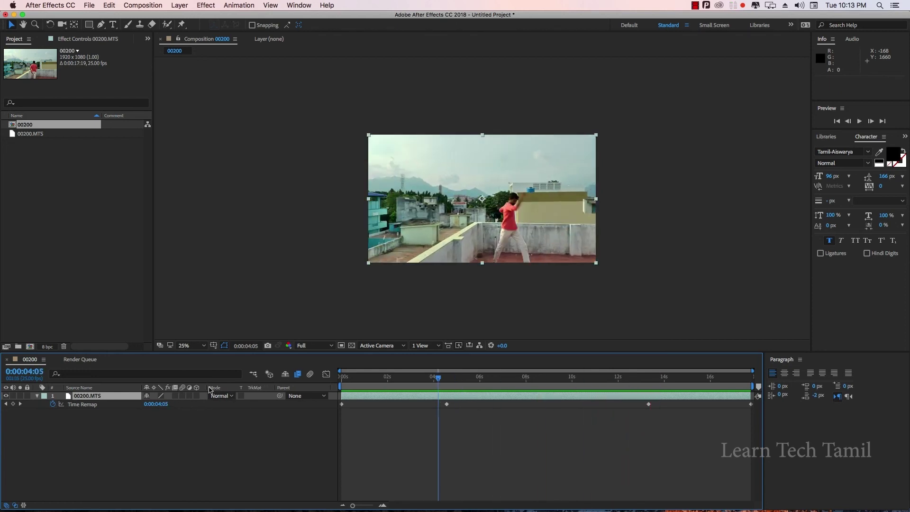
left_click(176, 396)
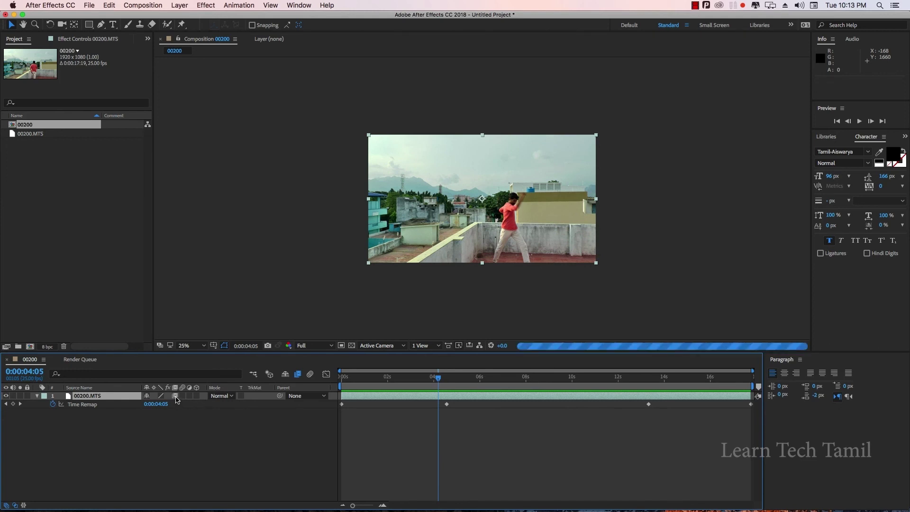
left_click(452, 381)
key("space")
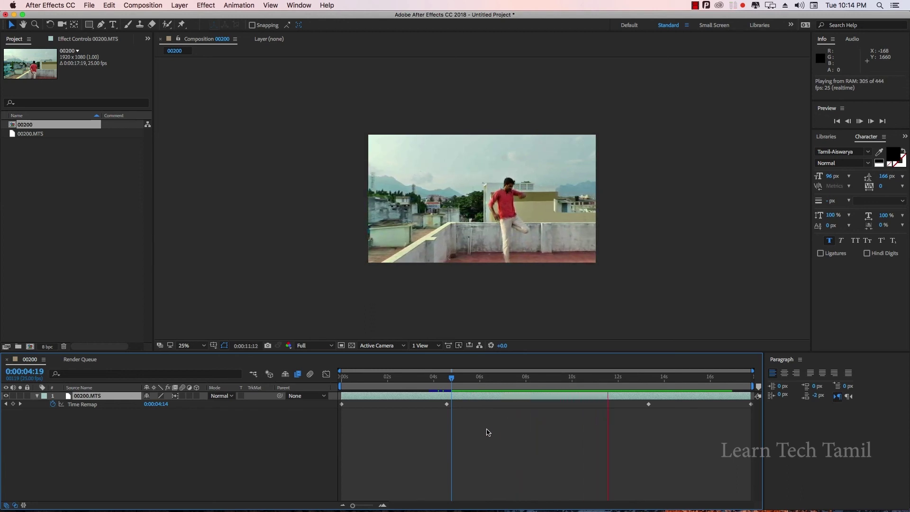
left_click(648, 404)
left_click_drag(474, 406, 459, 406)
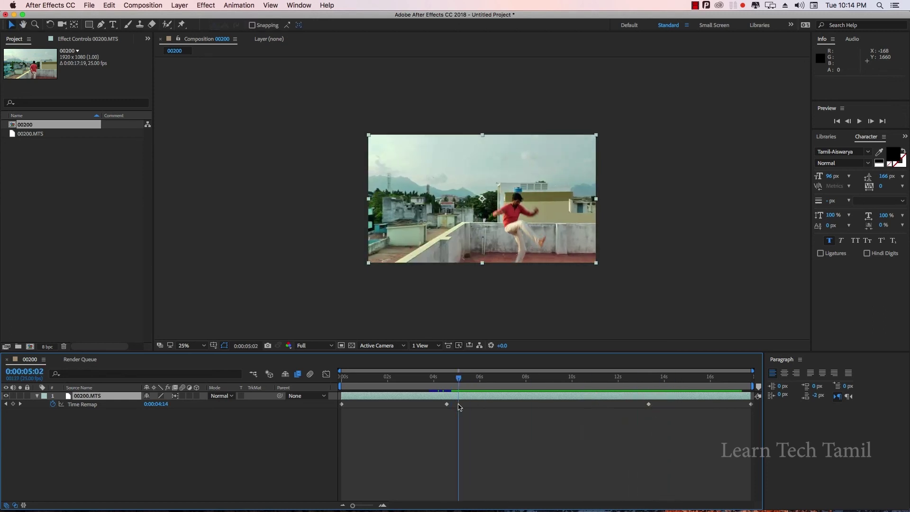